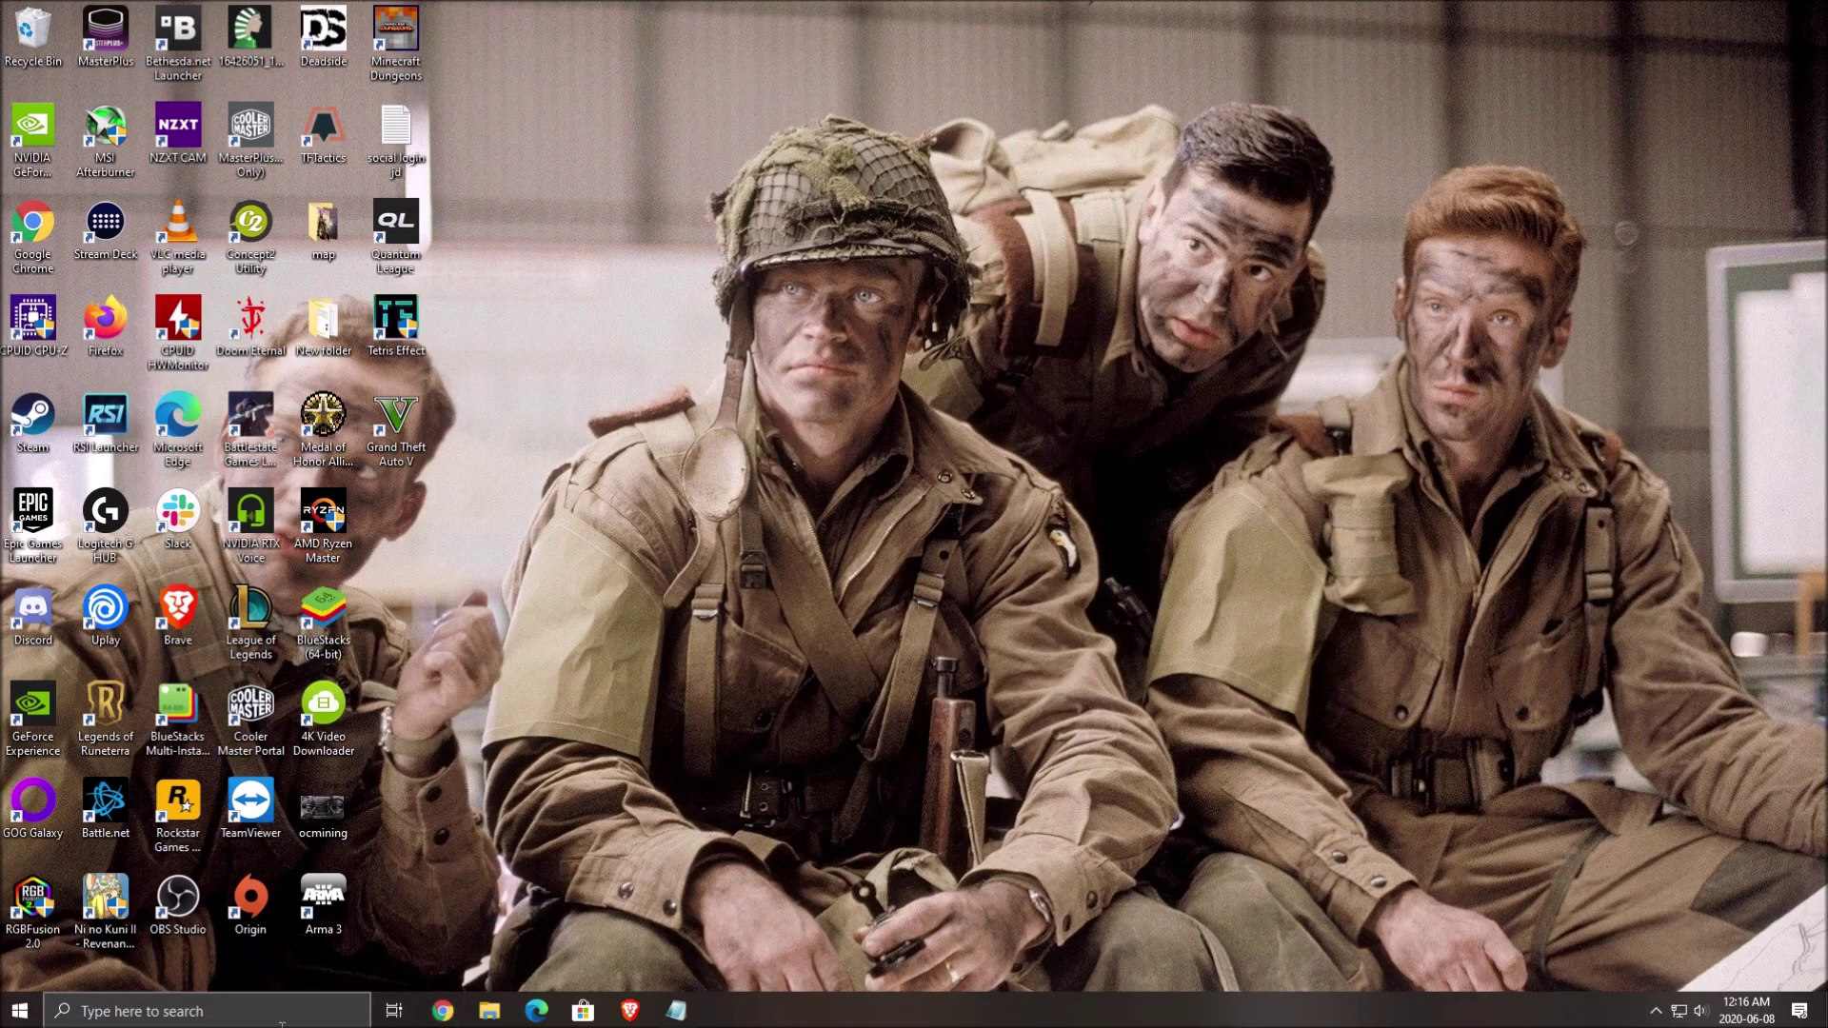
Search Windows for 'game mode' and open the Game Mode settings page
{"action": "type", "text": "game mode"}
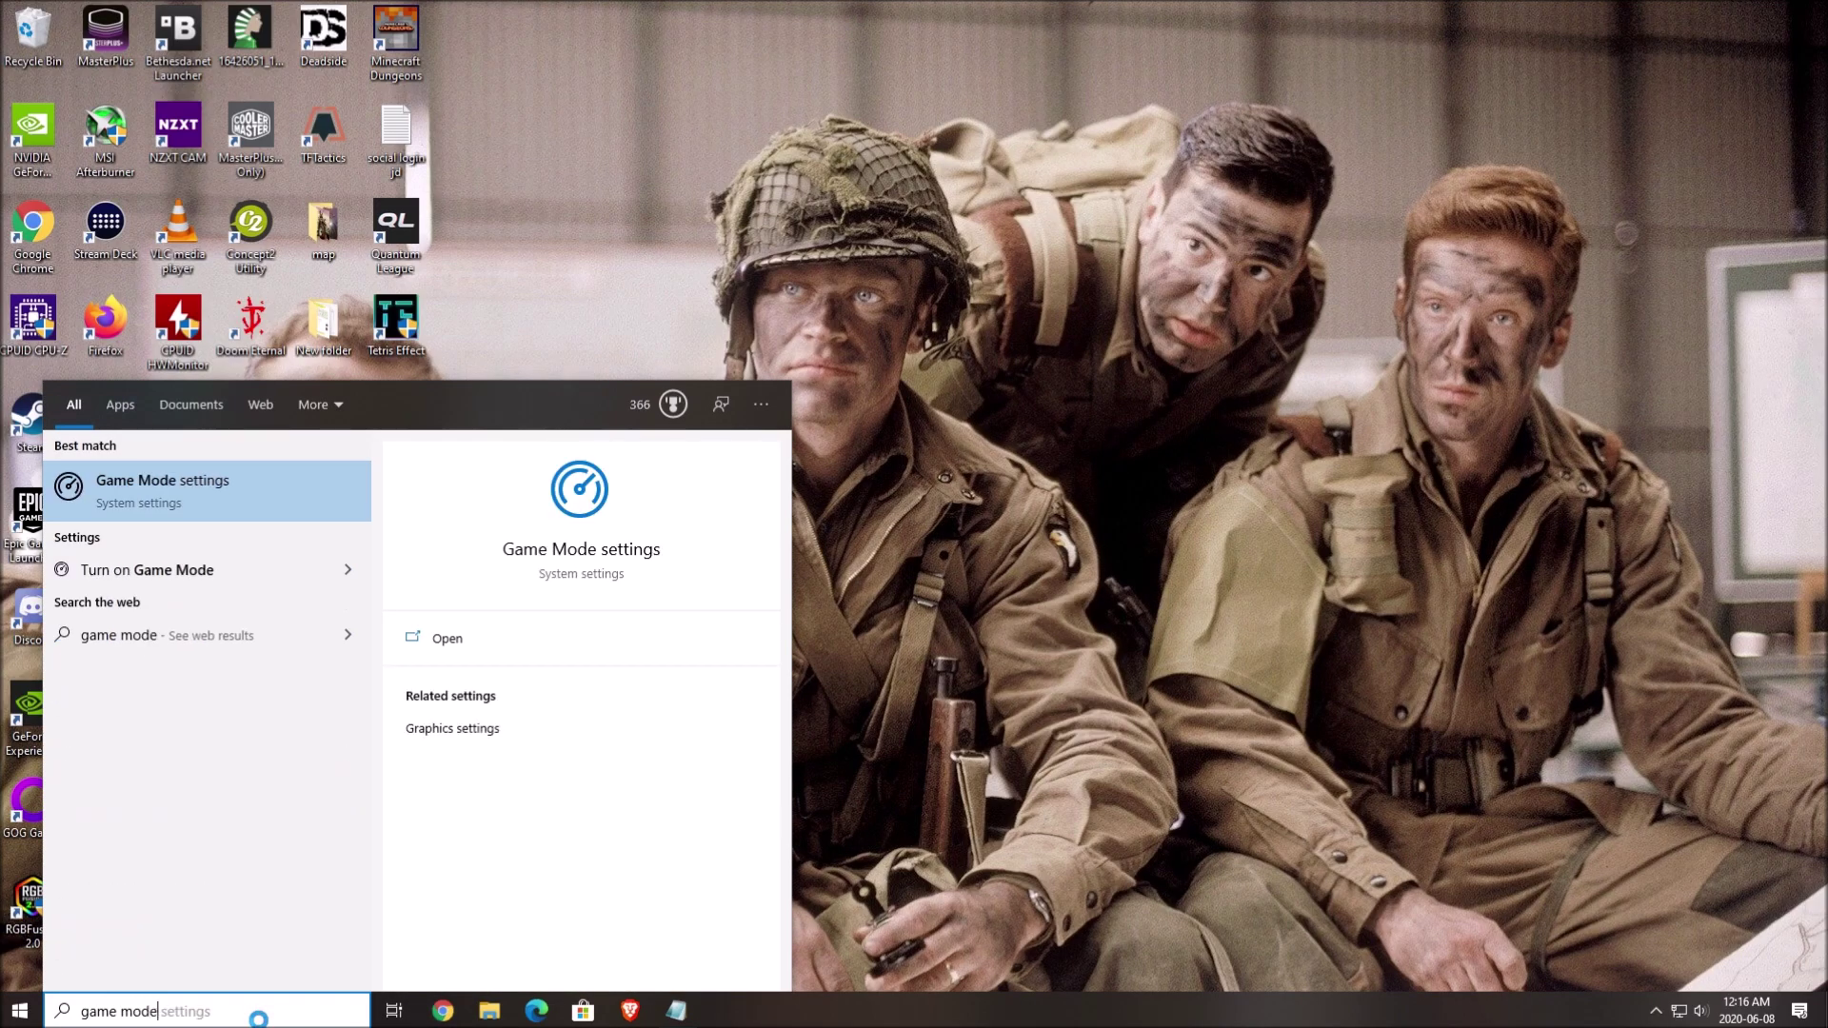
{"action": "key", "text": "Return"}
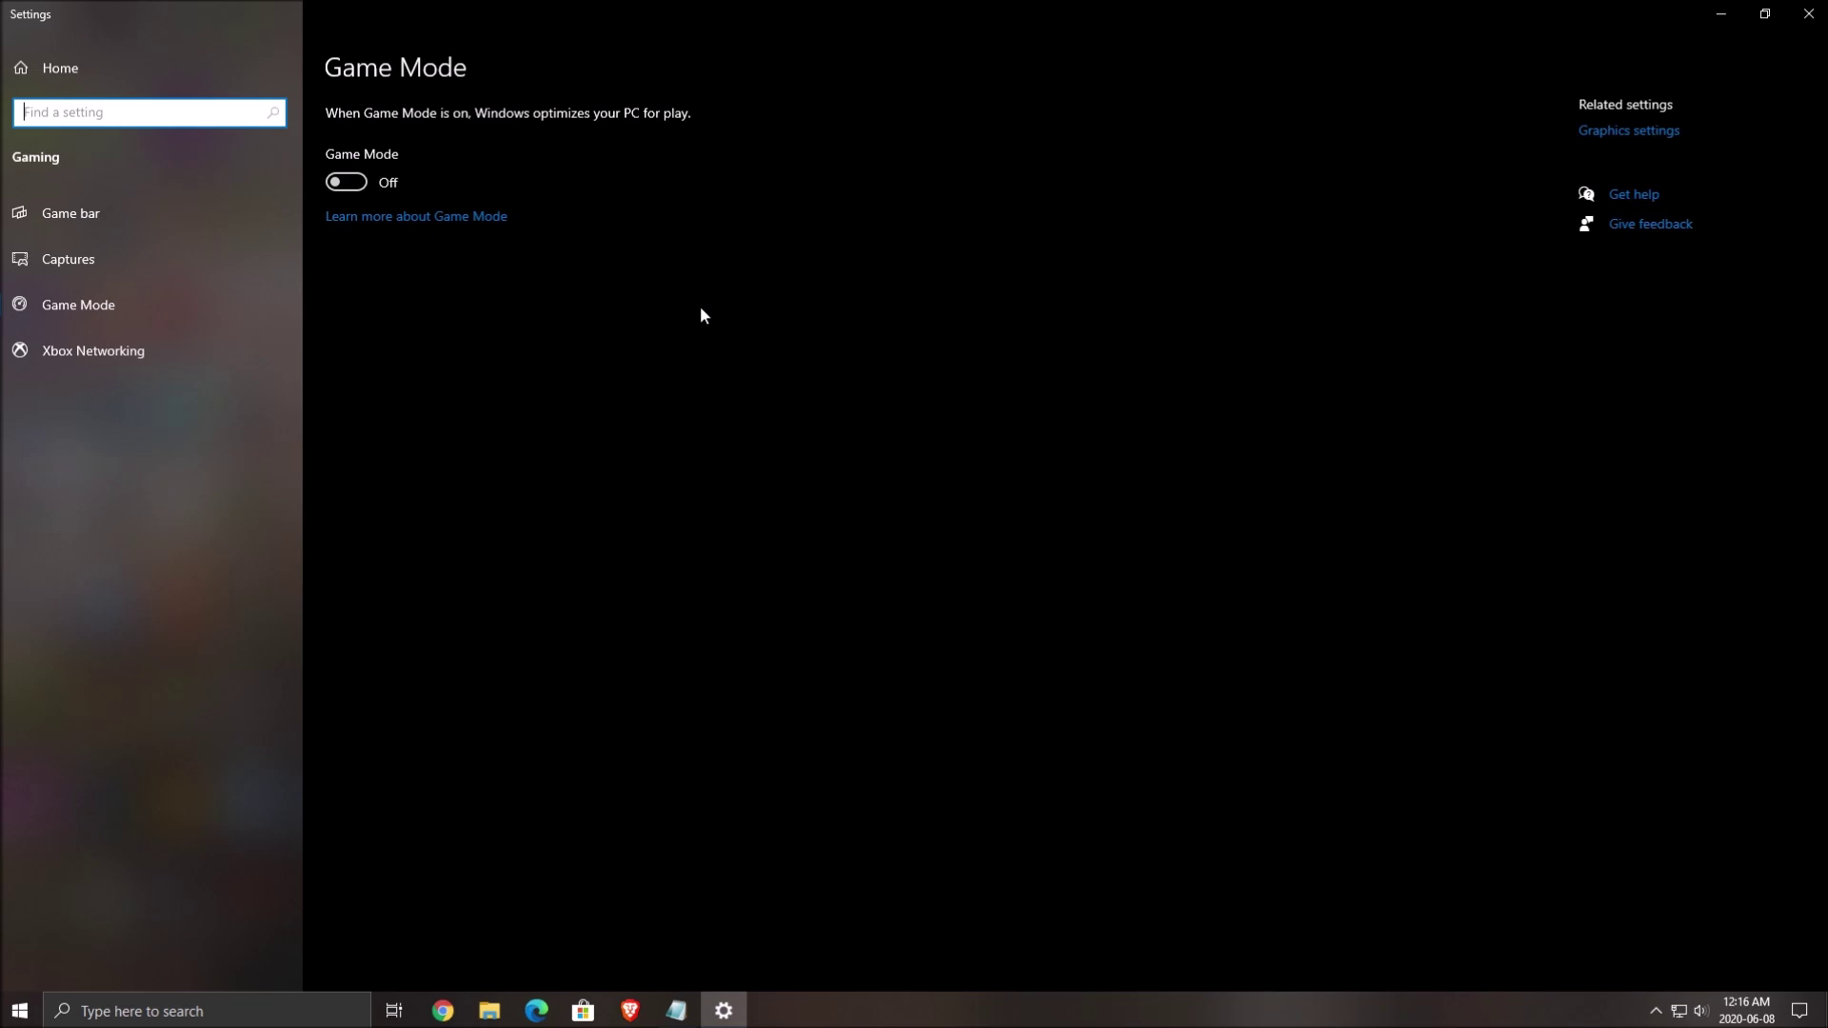
Confirm Game bar and Captures background recording are off, then close Settings and return to Steam
{"action": "left_click", "coordinate": [92, 211]}
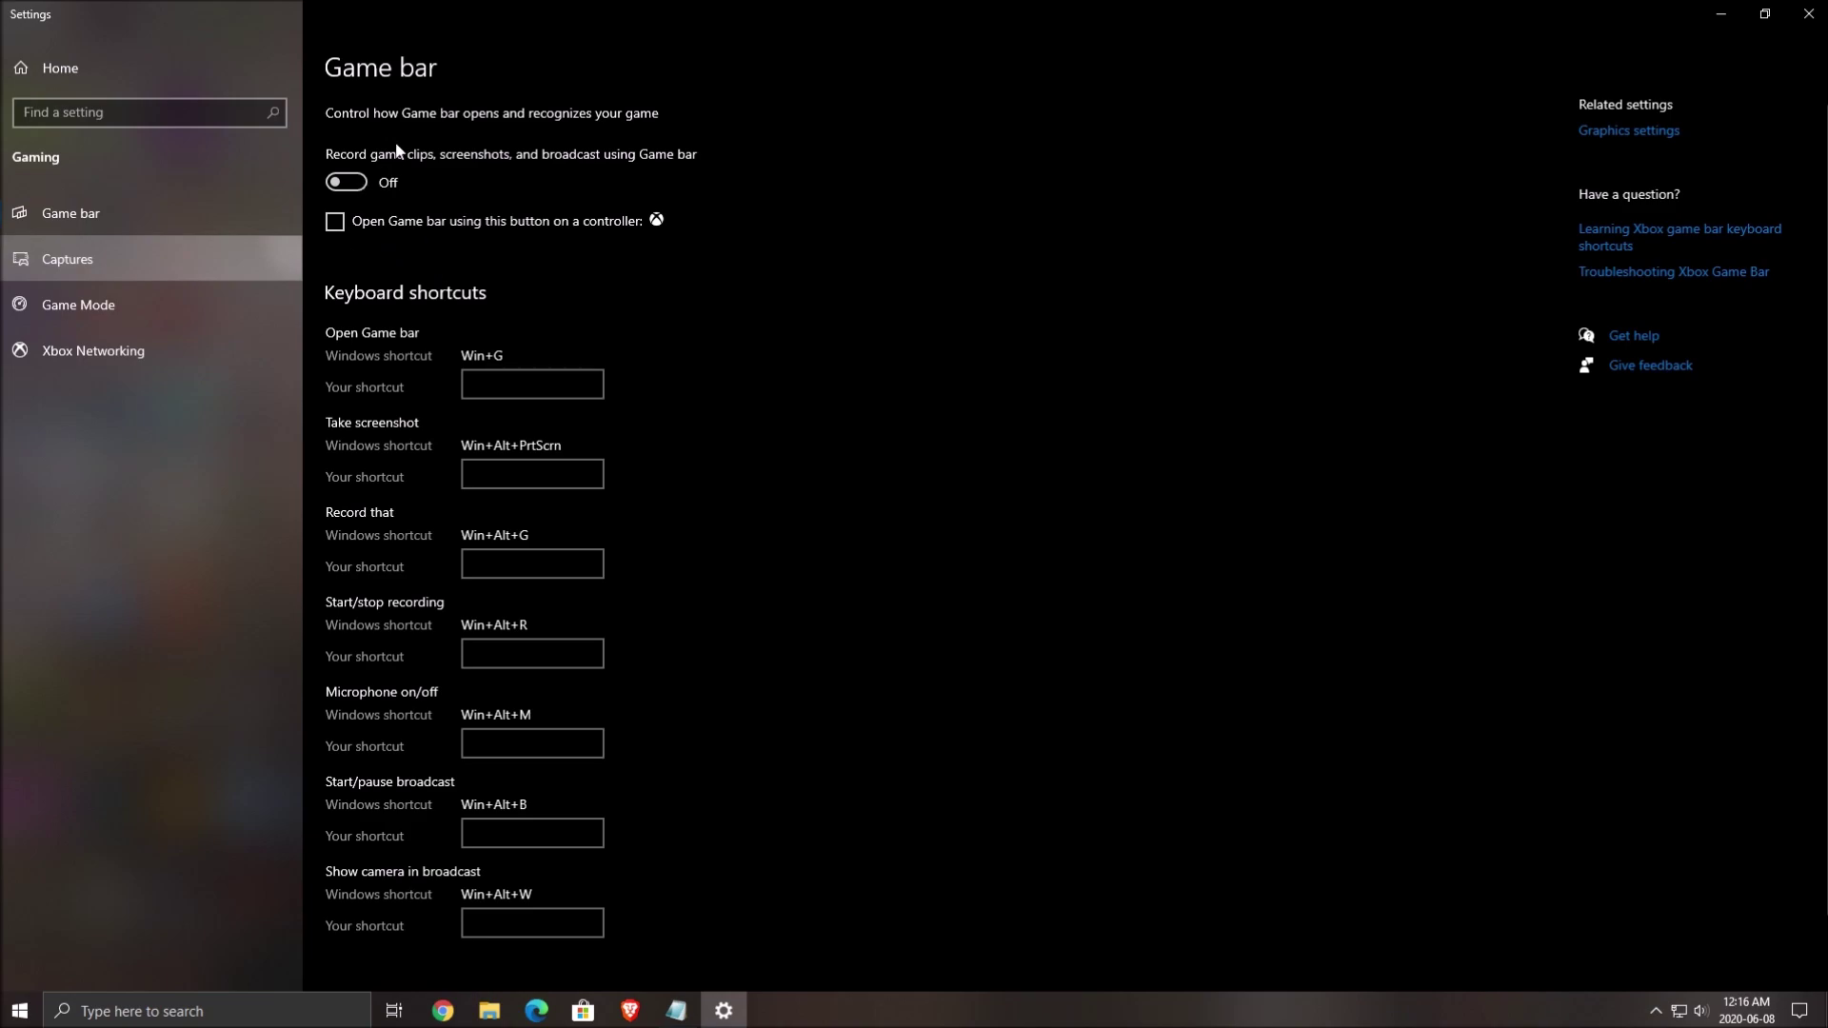
{"action": "left_click", "coordinate": [19, 280]}
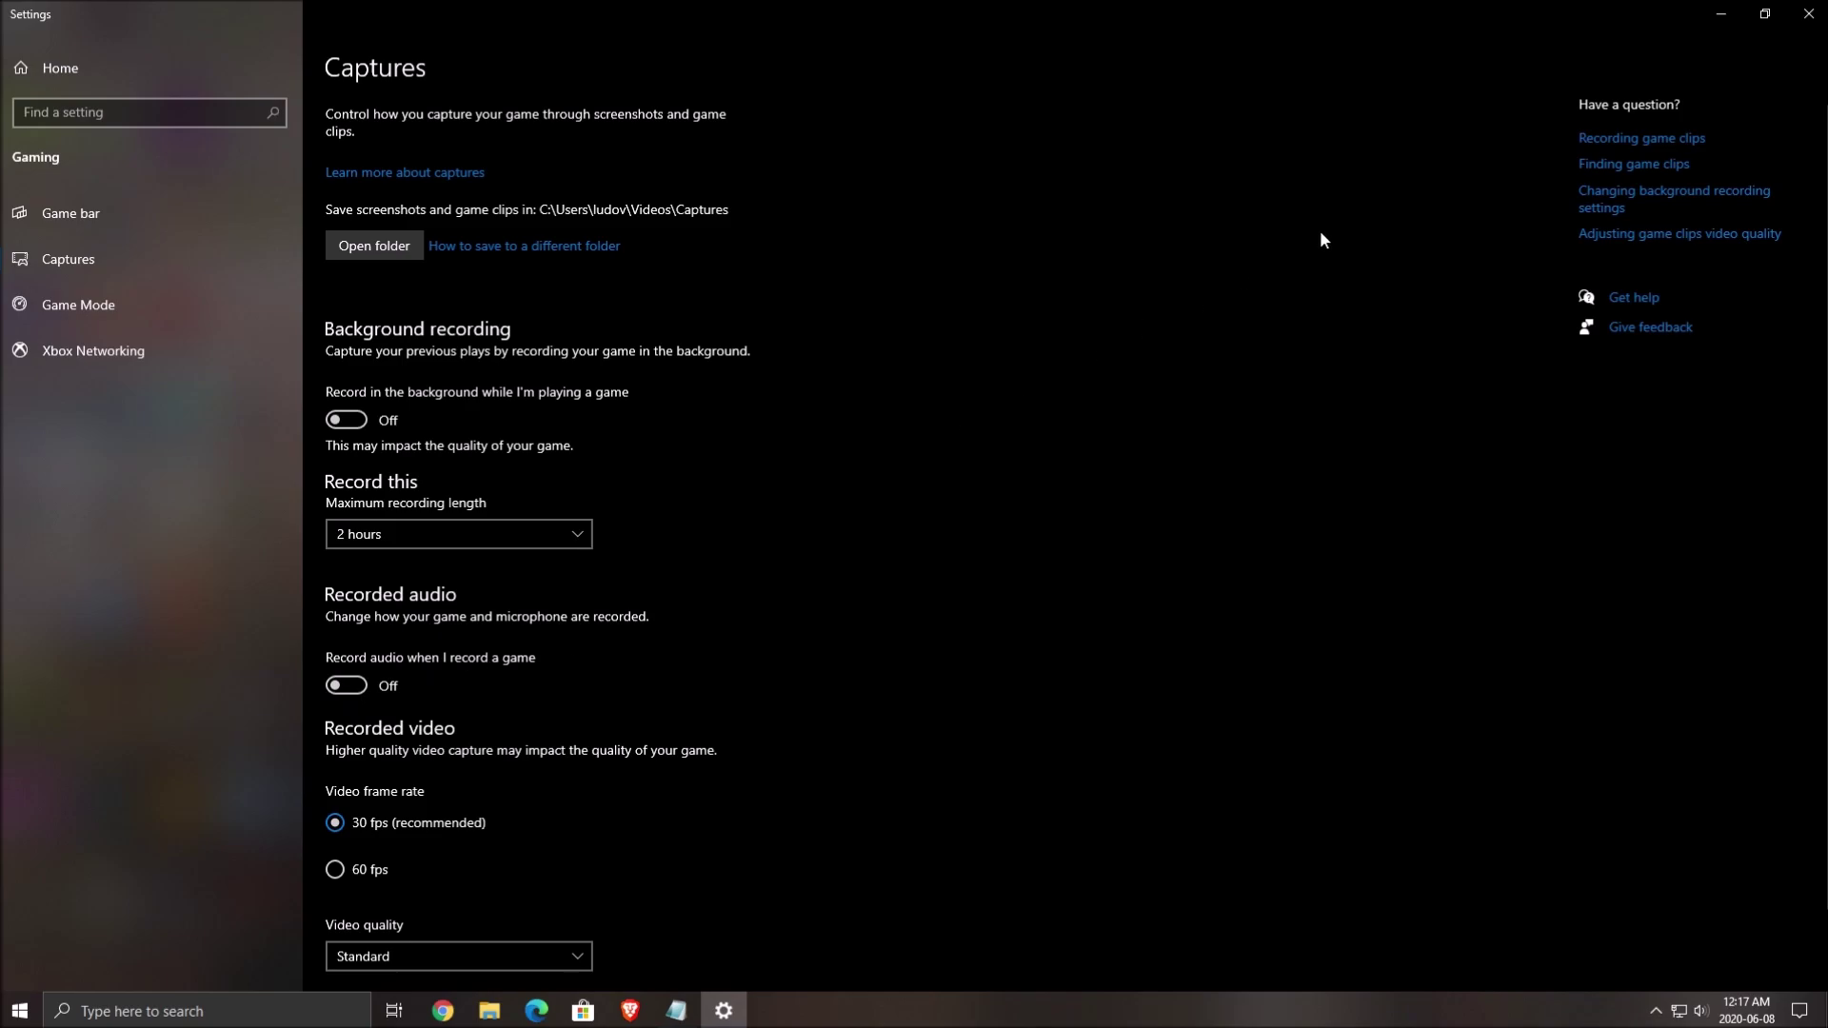
{"action": "left_click", "coordinate": [1808, 13]}
{"action": "left_click", "coordinate": [1655, 1011]}
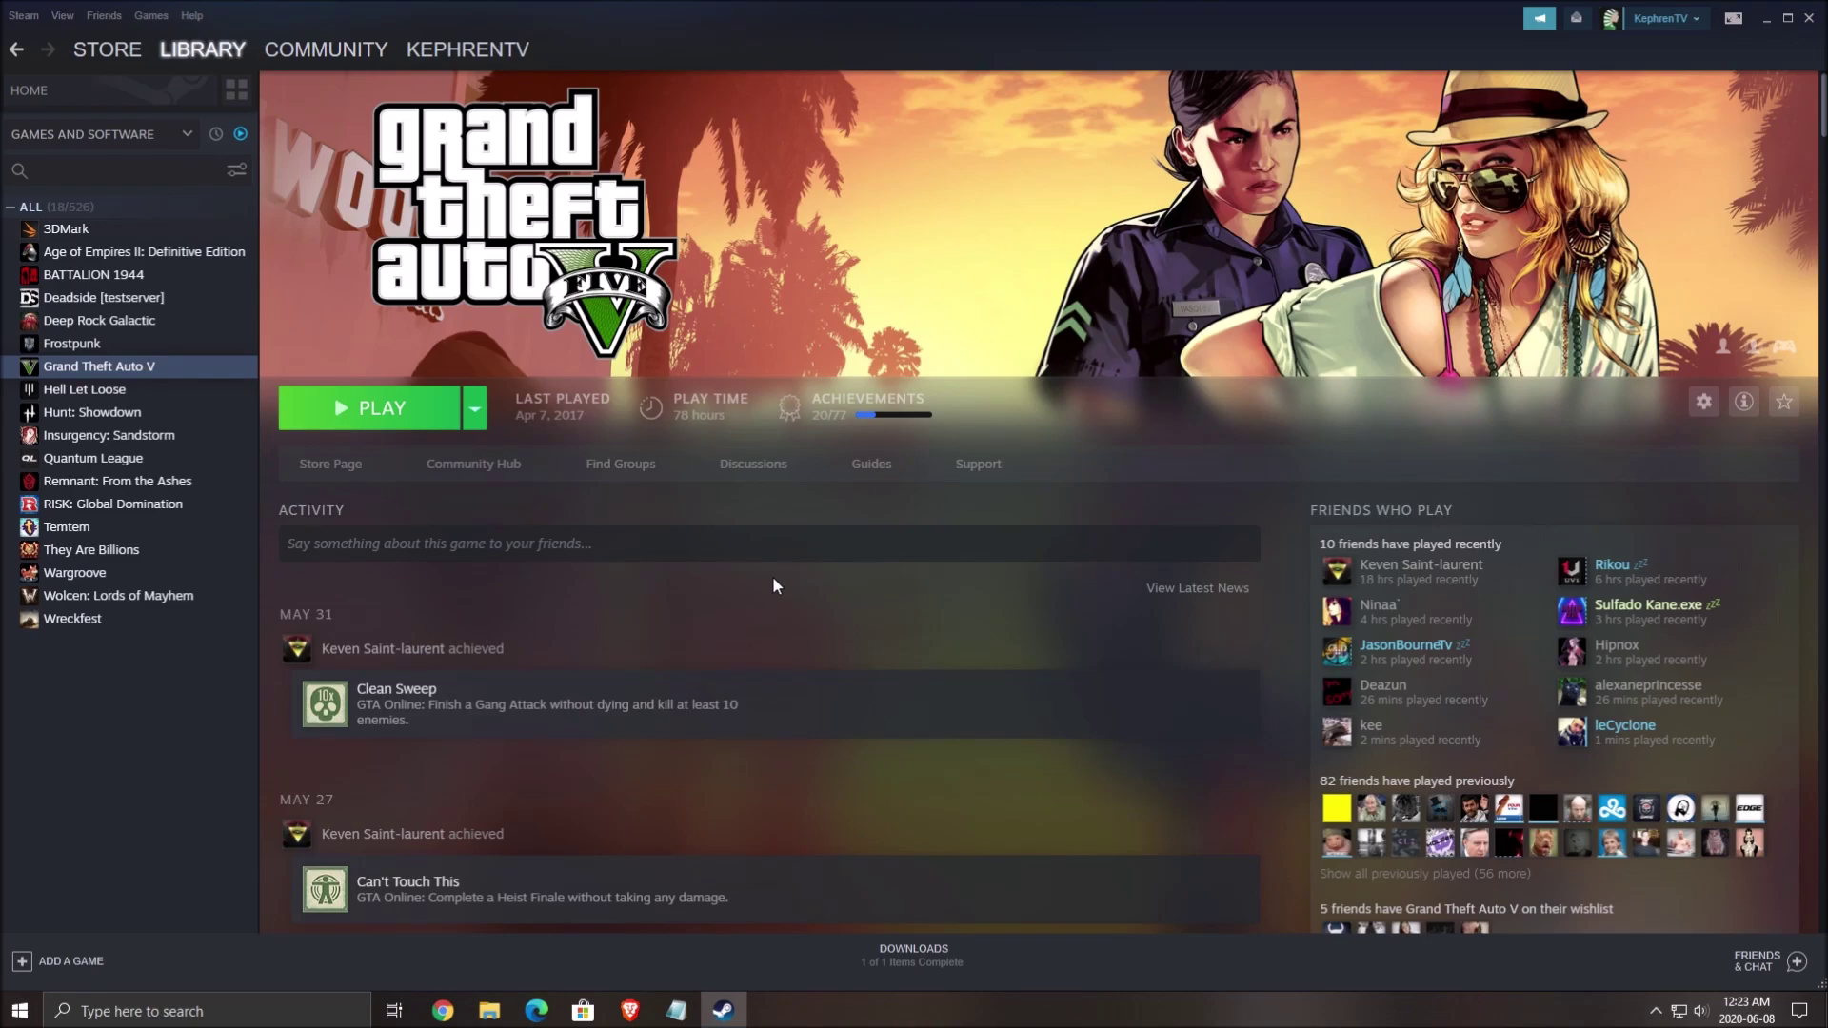
Browse Grand Theft Auto V's local files from its Steam properties to open the install folder
{"action": "right_click", "coordinate": [153, 369]}
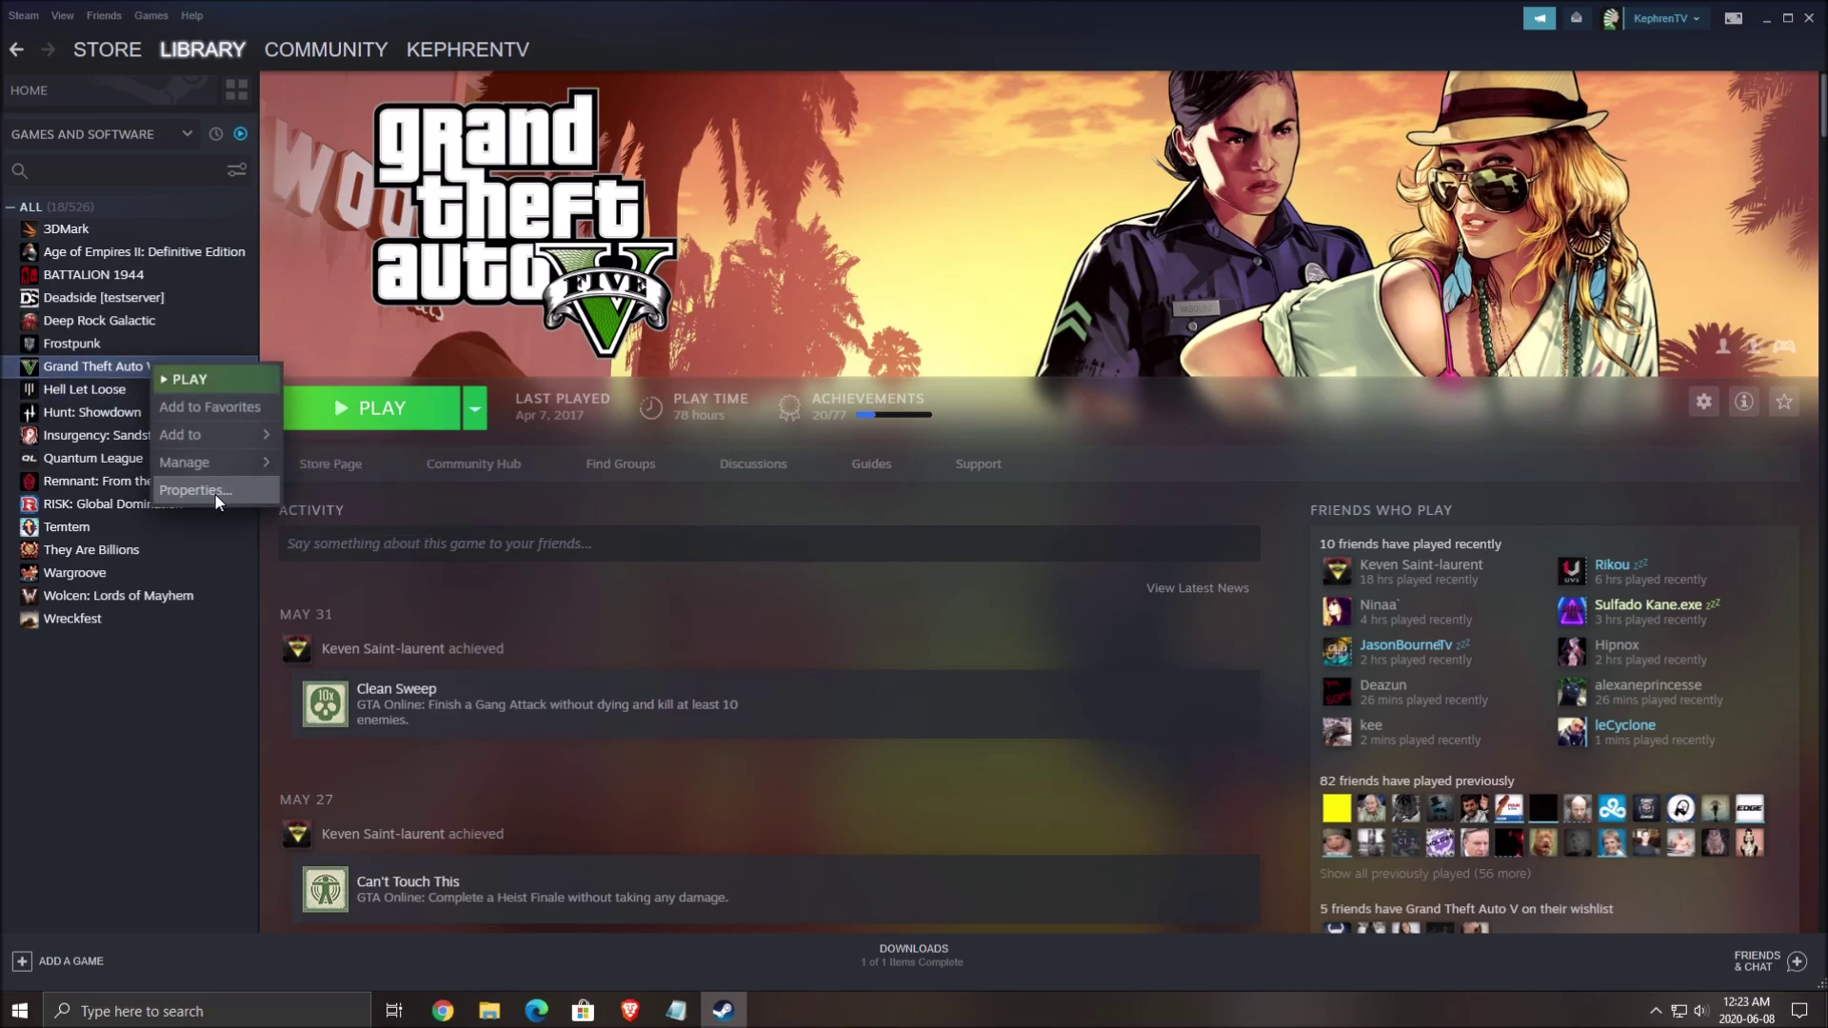
{"action": "left_click", "coordinate": [196, 490]}
{"action": "left_click", "coordinate": [876, 235]}
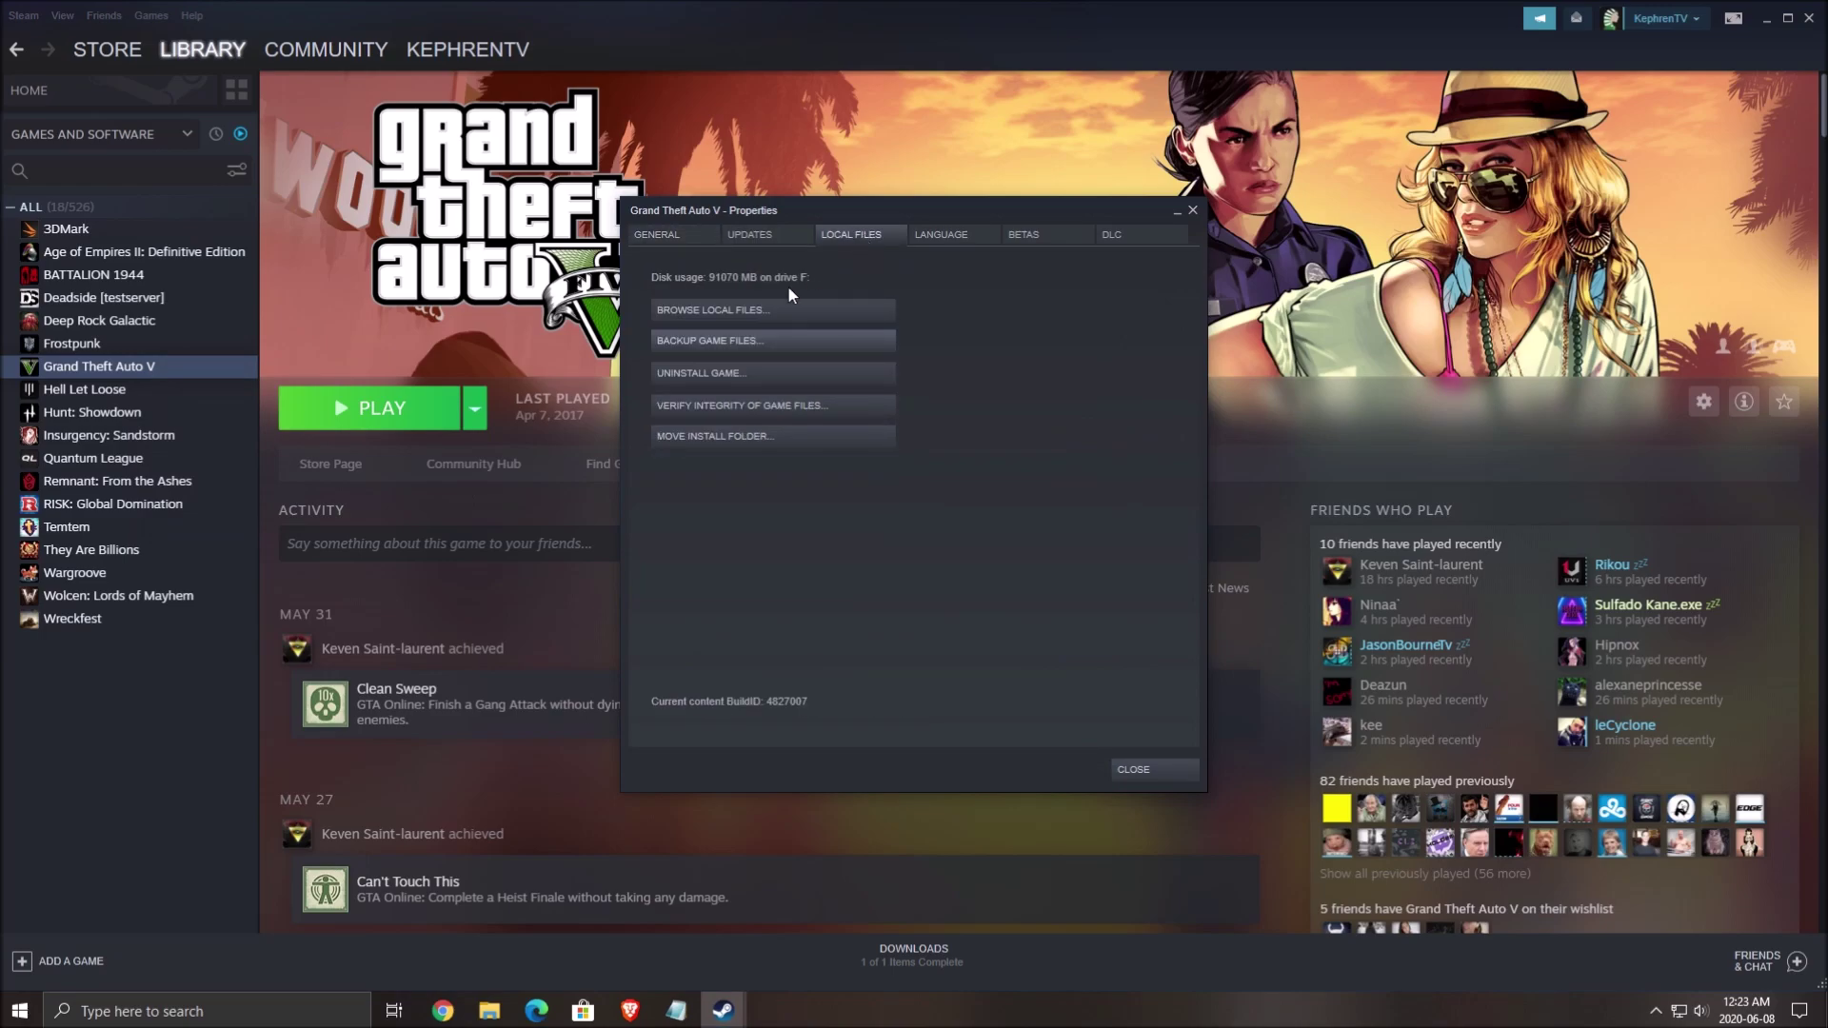
{"action": "left_click", "coordinate": [706, 310]}
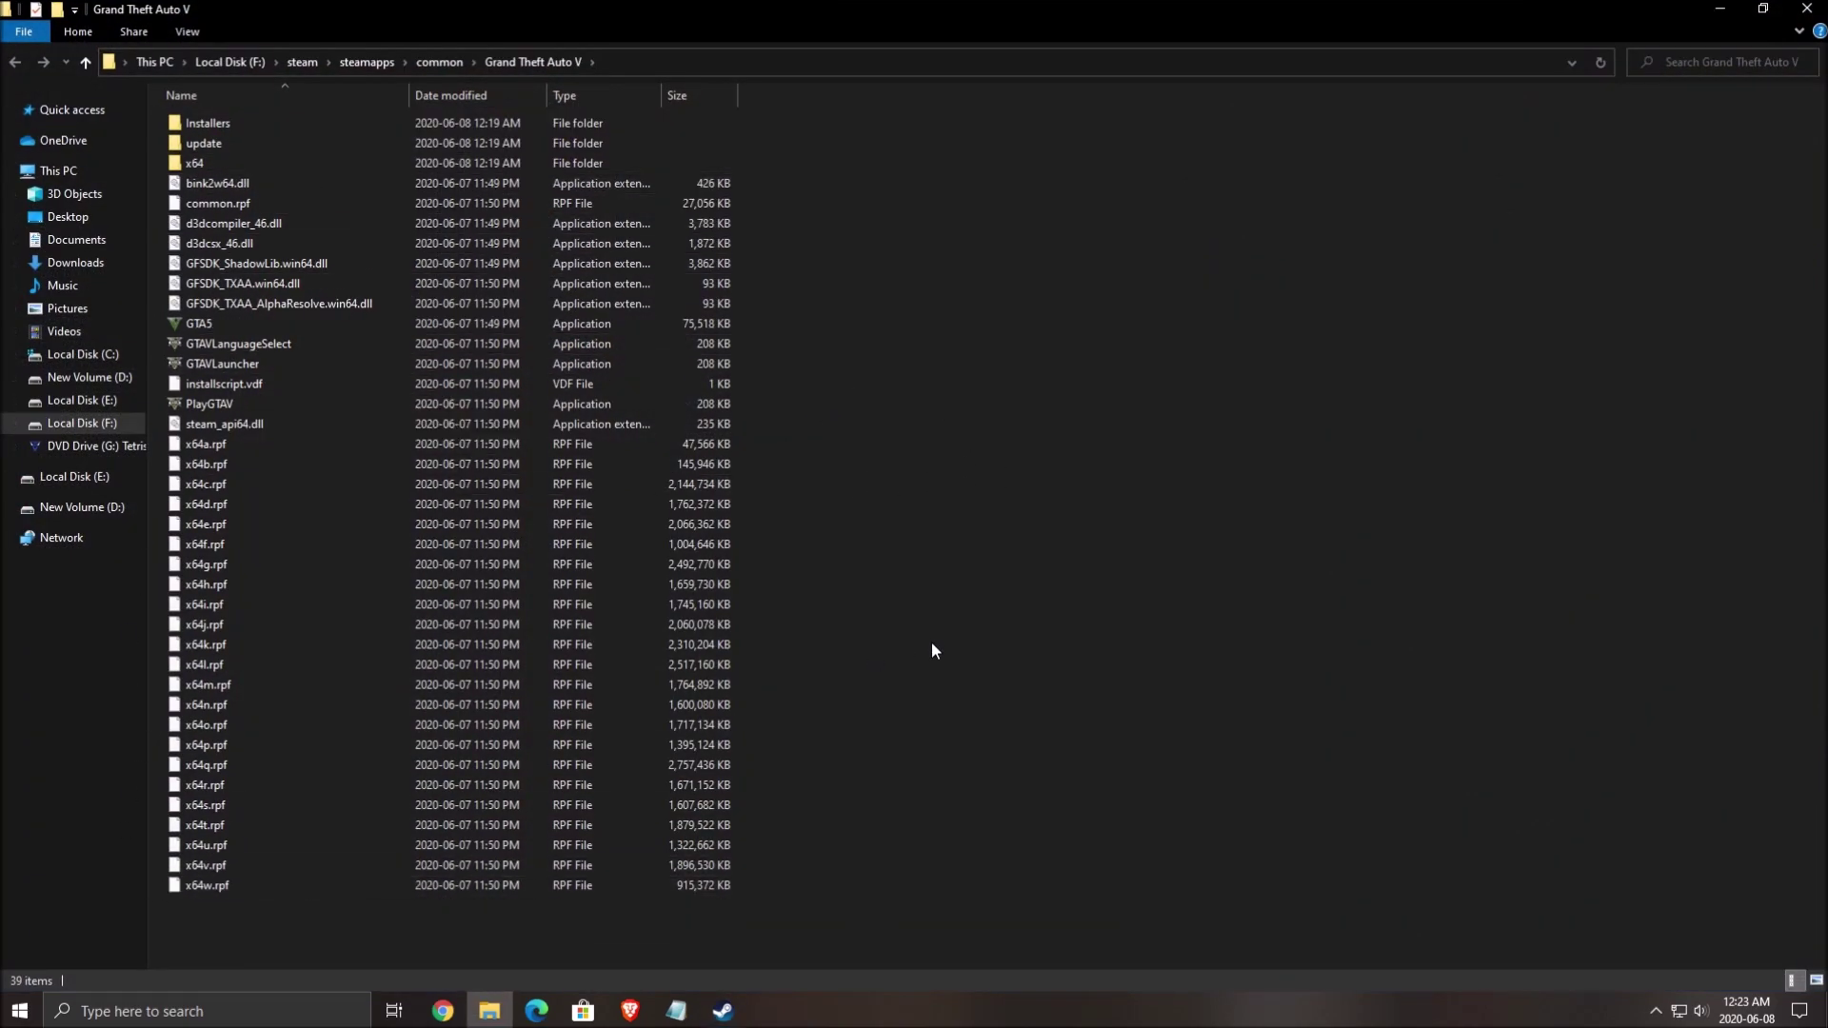
Set GTA5 to disable fullscreen optimizations and override high-DPI scaling by Application
{"action": "left_click", "coordinate": [246, 334]}
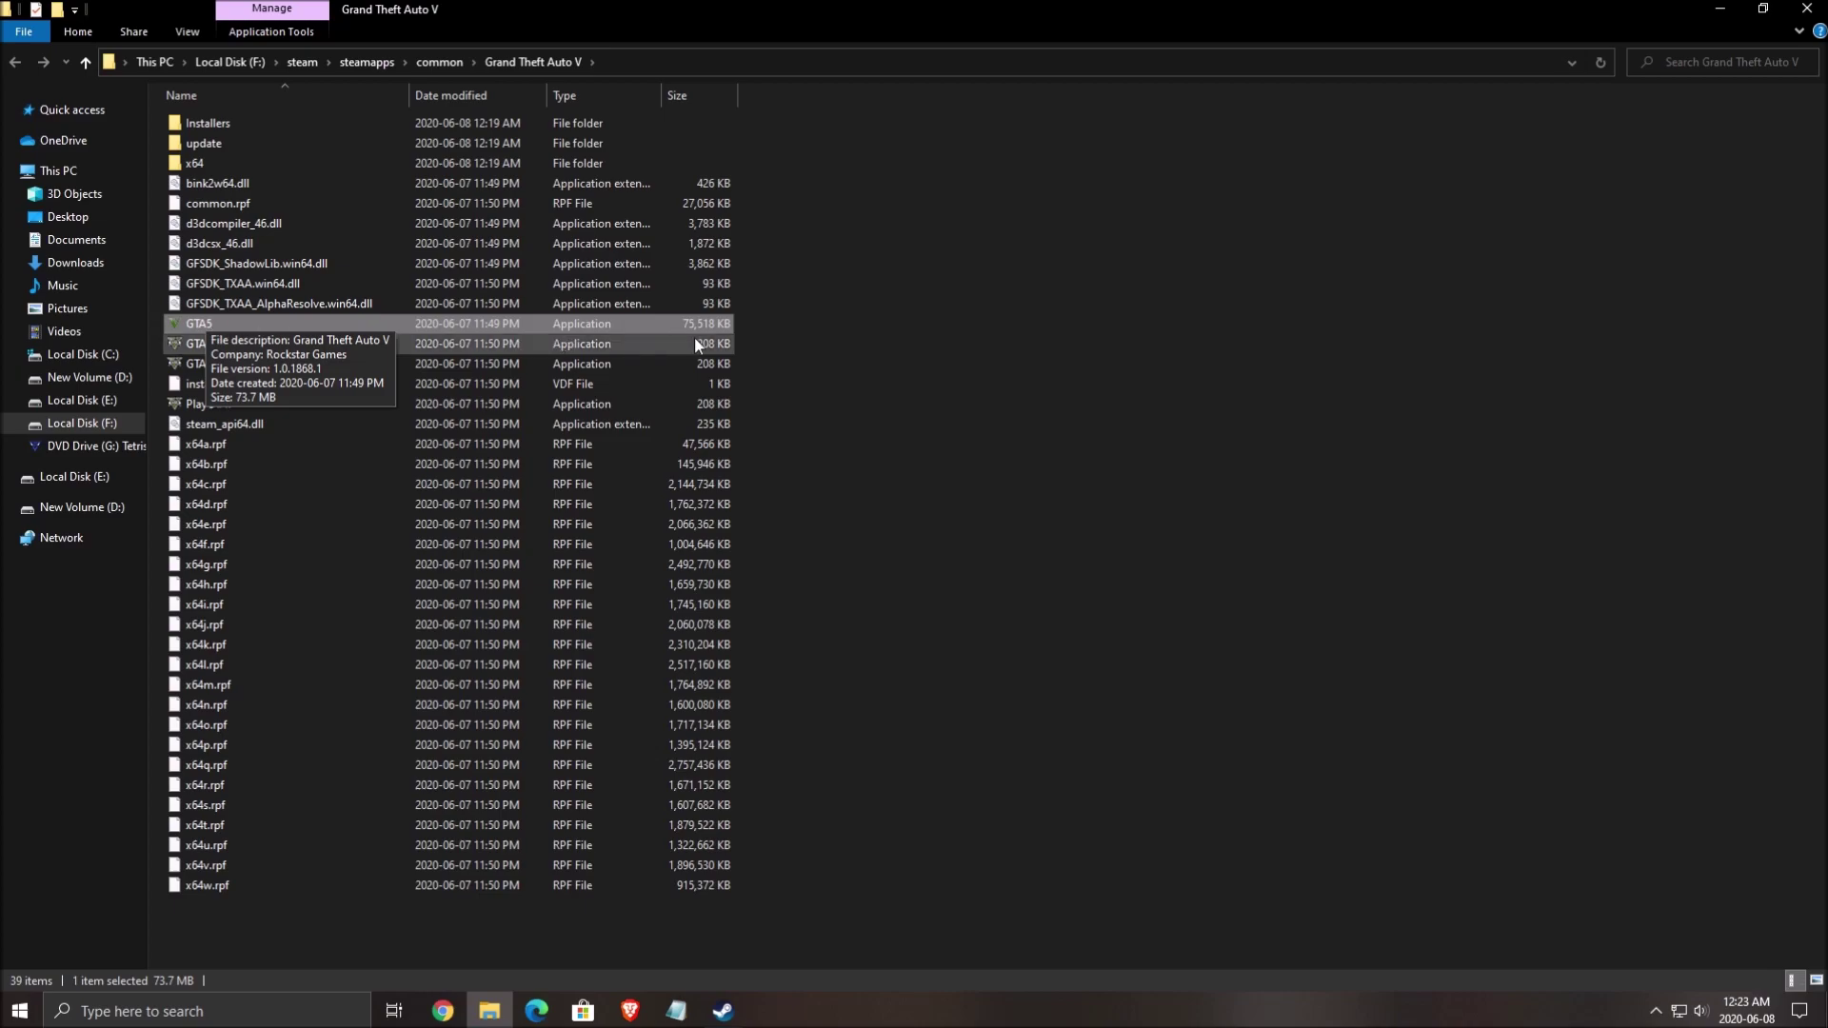
{"action": "right_click", "coordinate": [244, 325]}
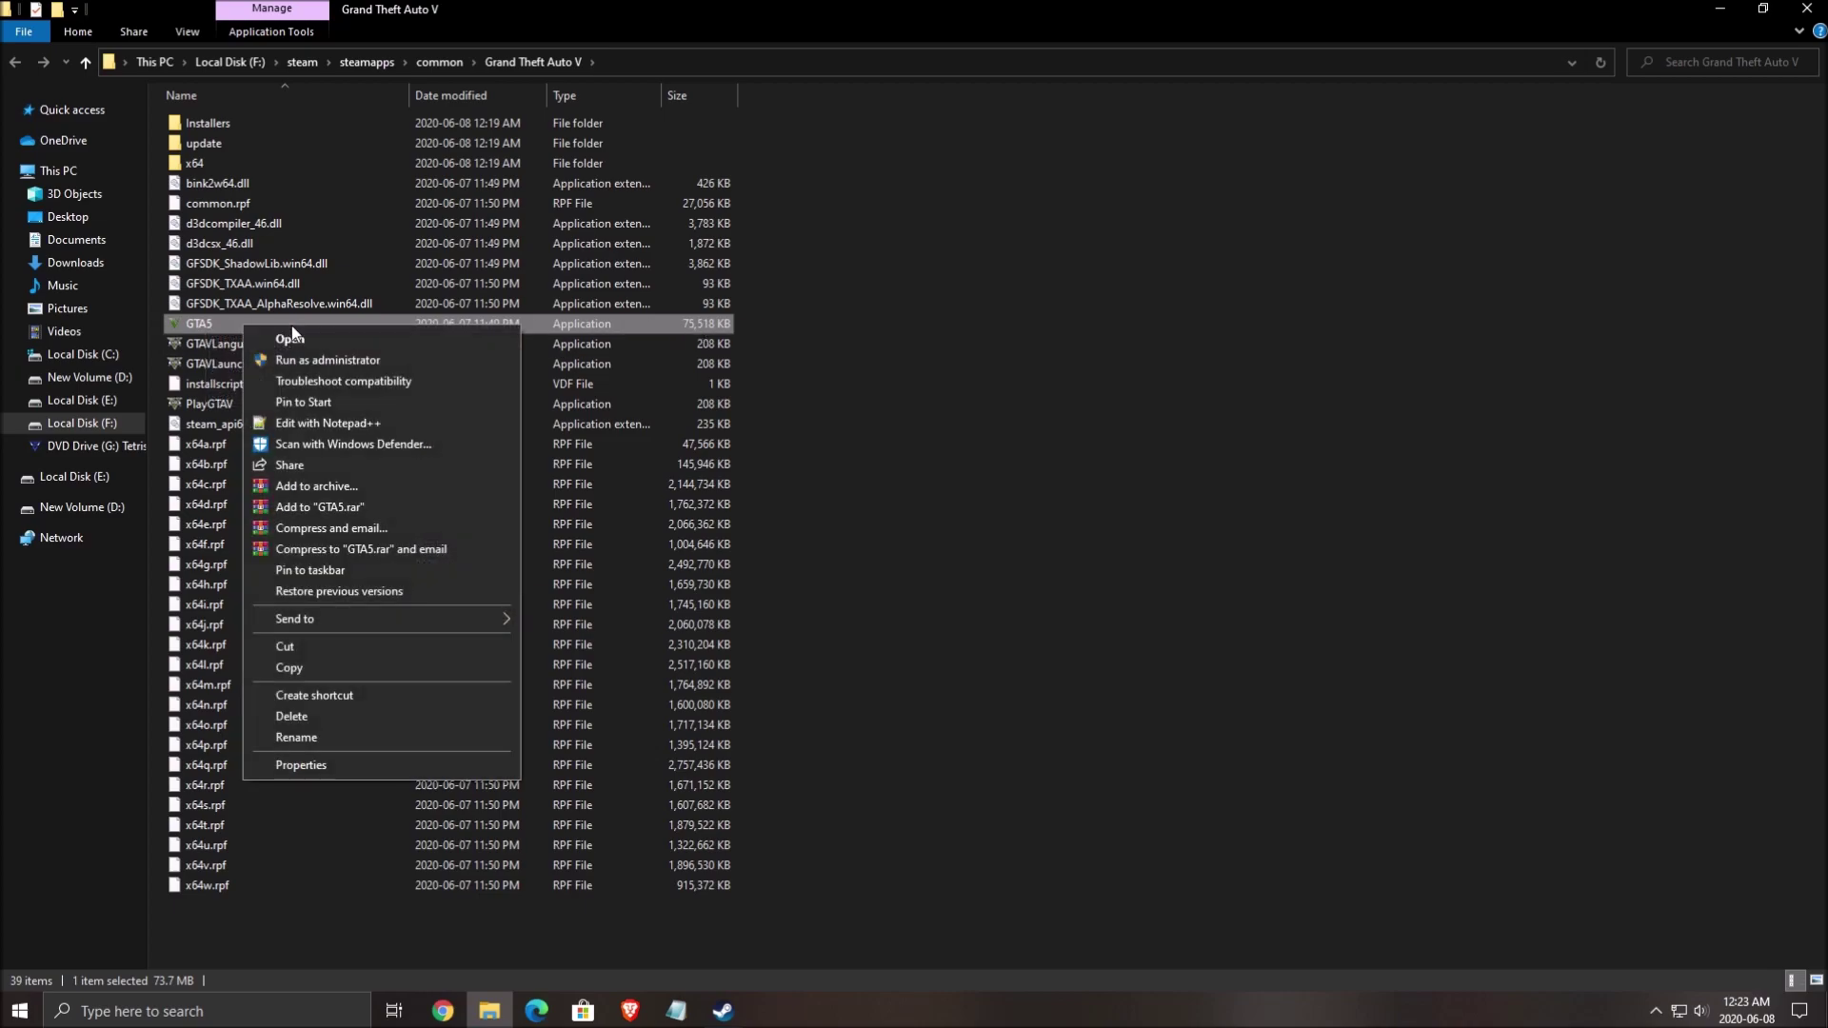
{"action": "left_click", "coordinate": [335, 767]}
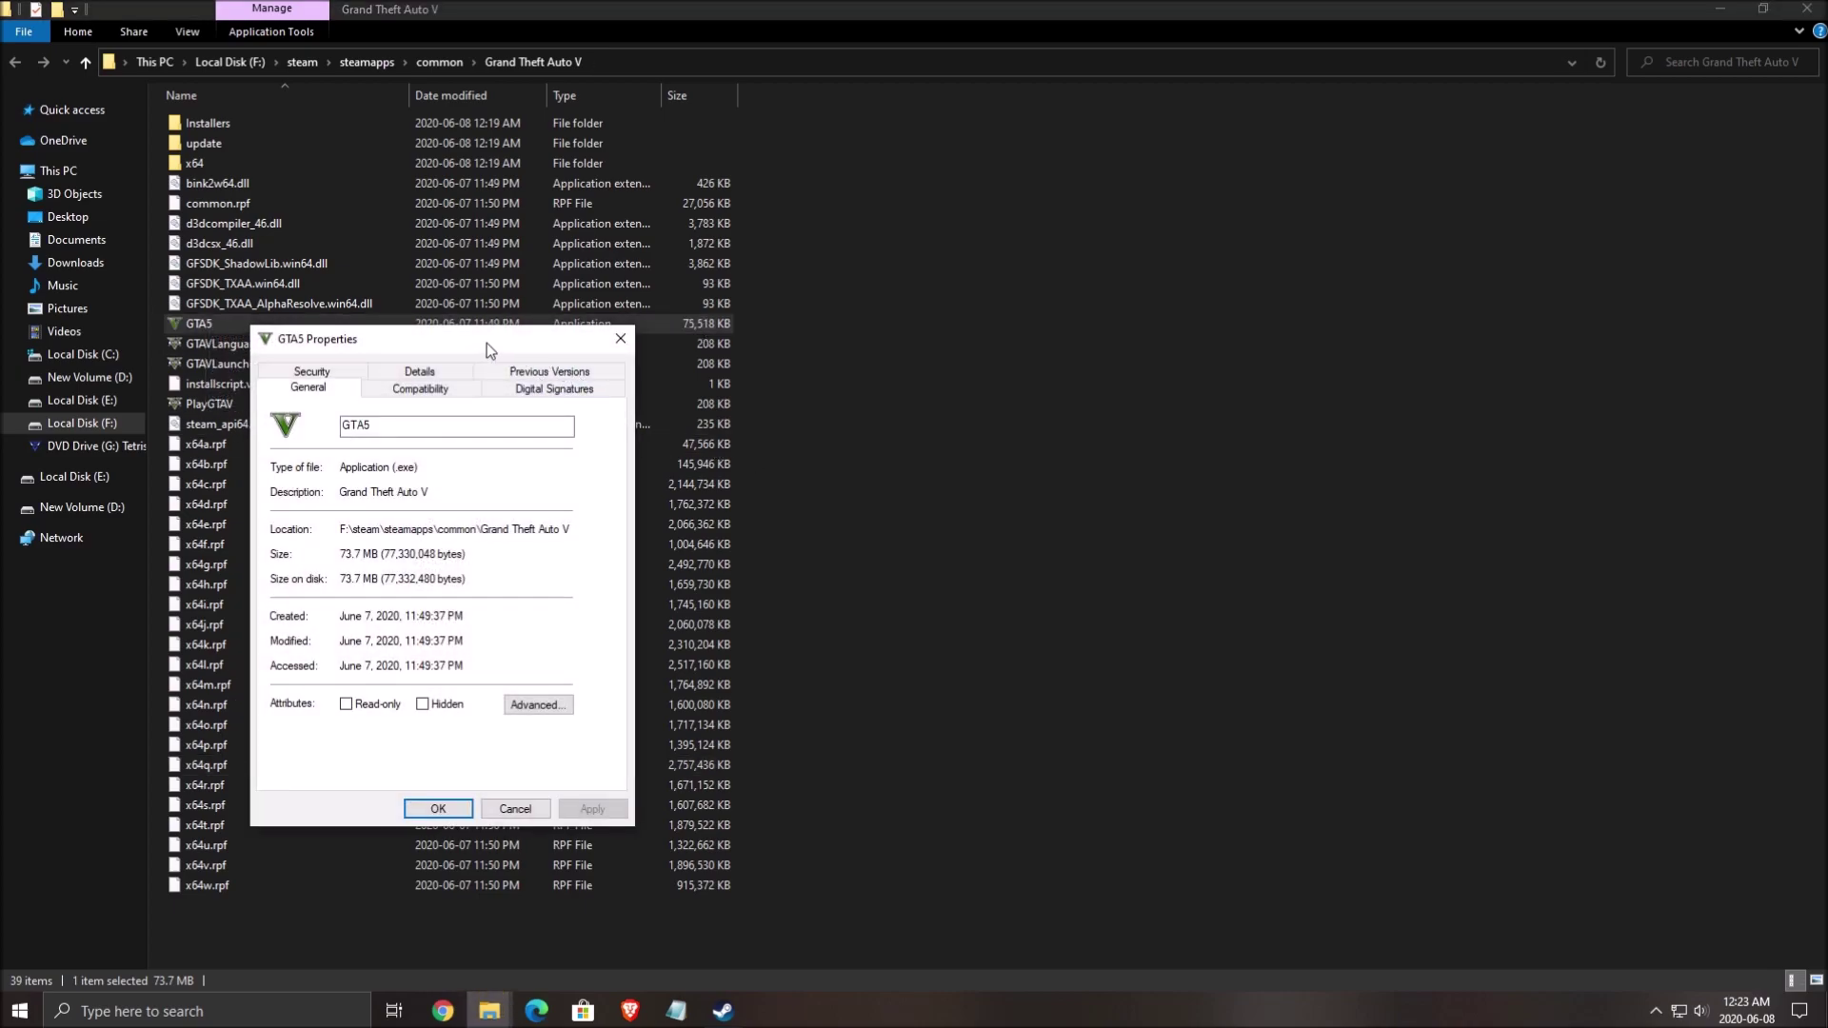
{"action": "left_click_drag", "start_coordinate": [488, 343], "coordinate": [602, 345]}
{"action": "left_click", "coordinate": [550, 395]}
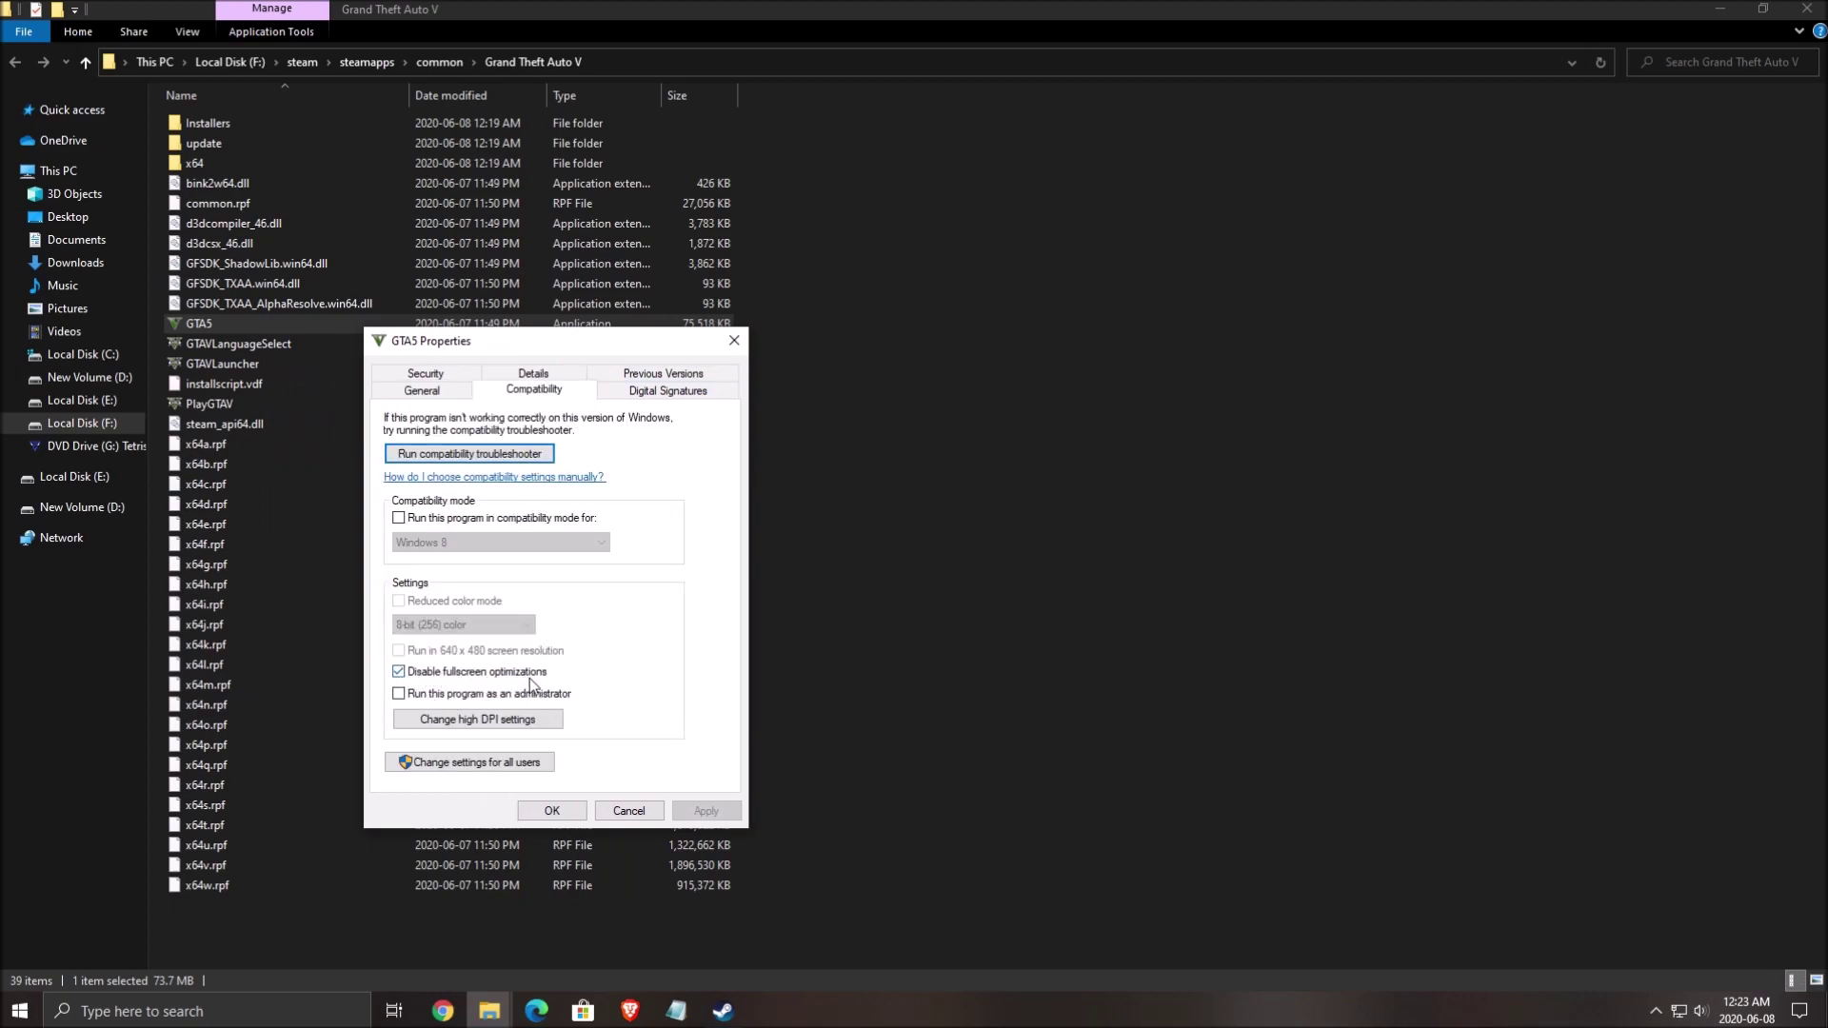
{"action": "left_click", "coordinate": [467, 722]}
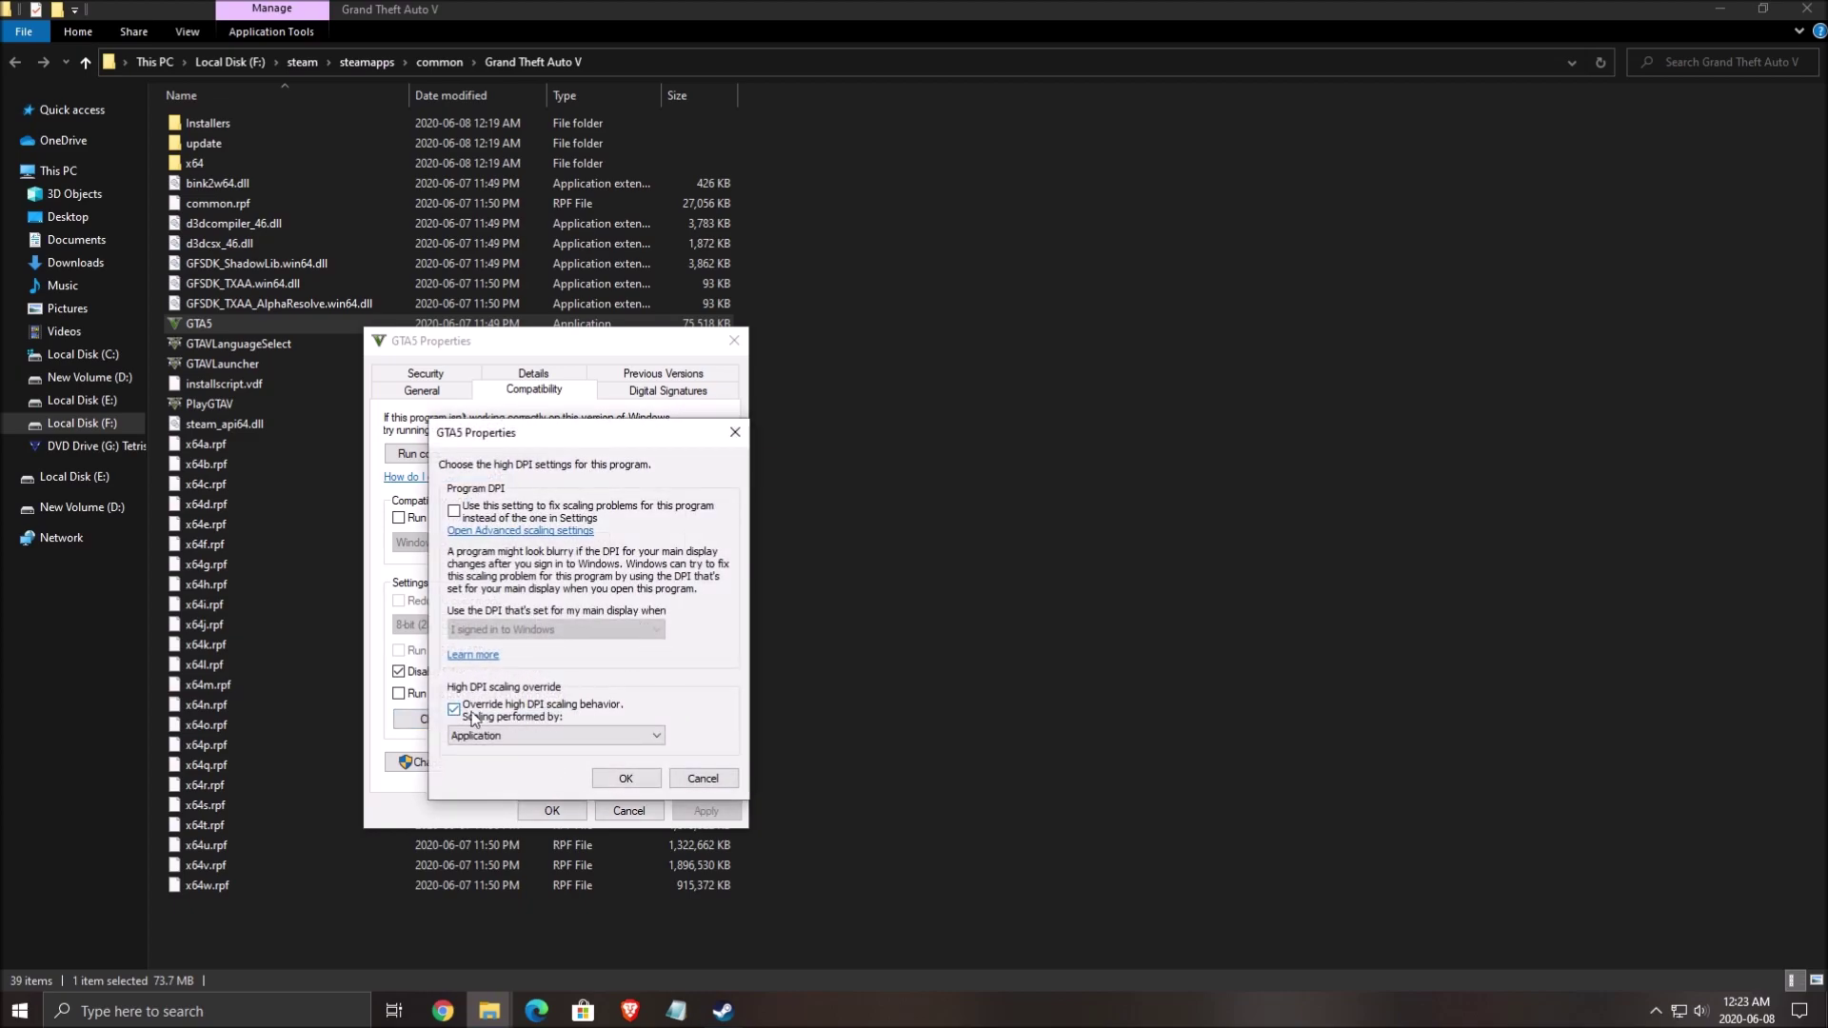
{"action": "left_click", "coordinate": [614, 778]}
{"action": "left_click", "coordinate": [553, 812]}
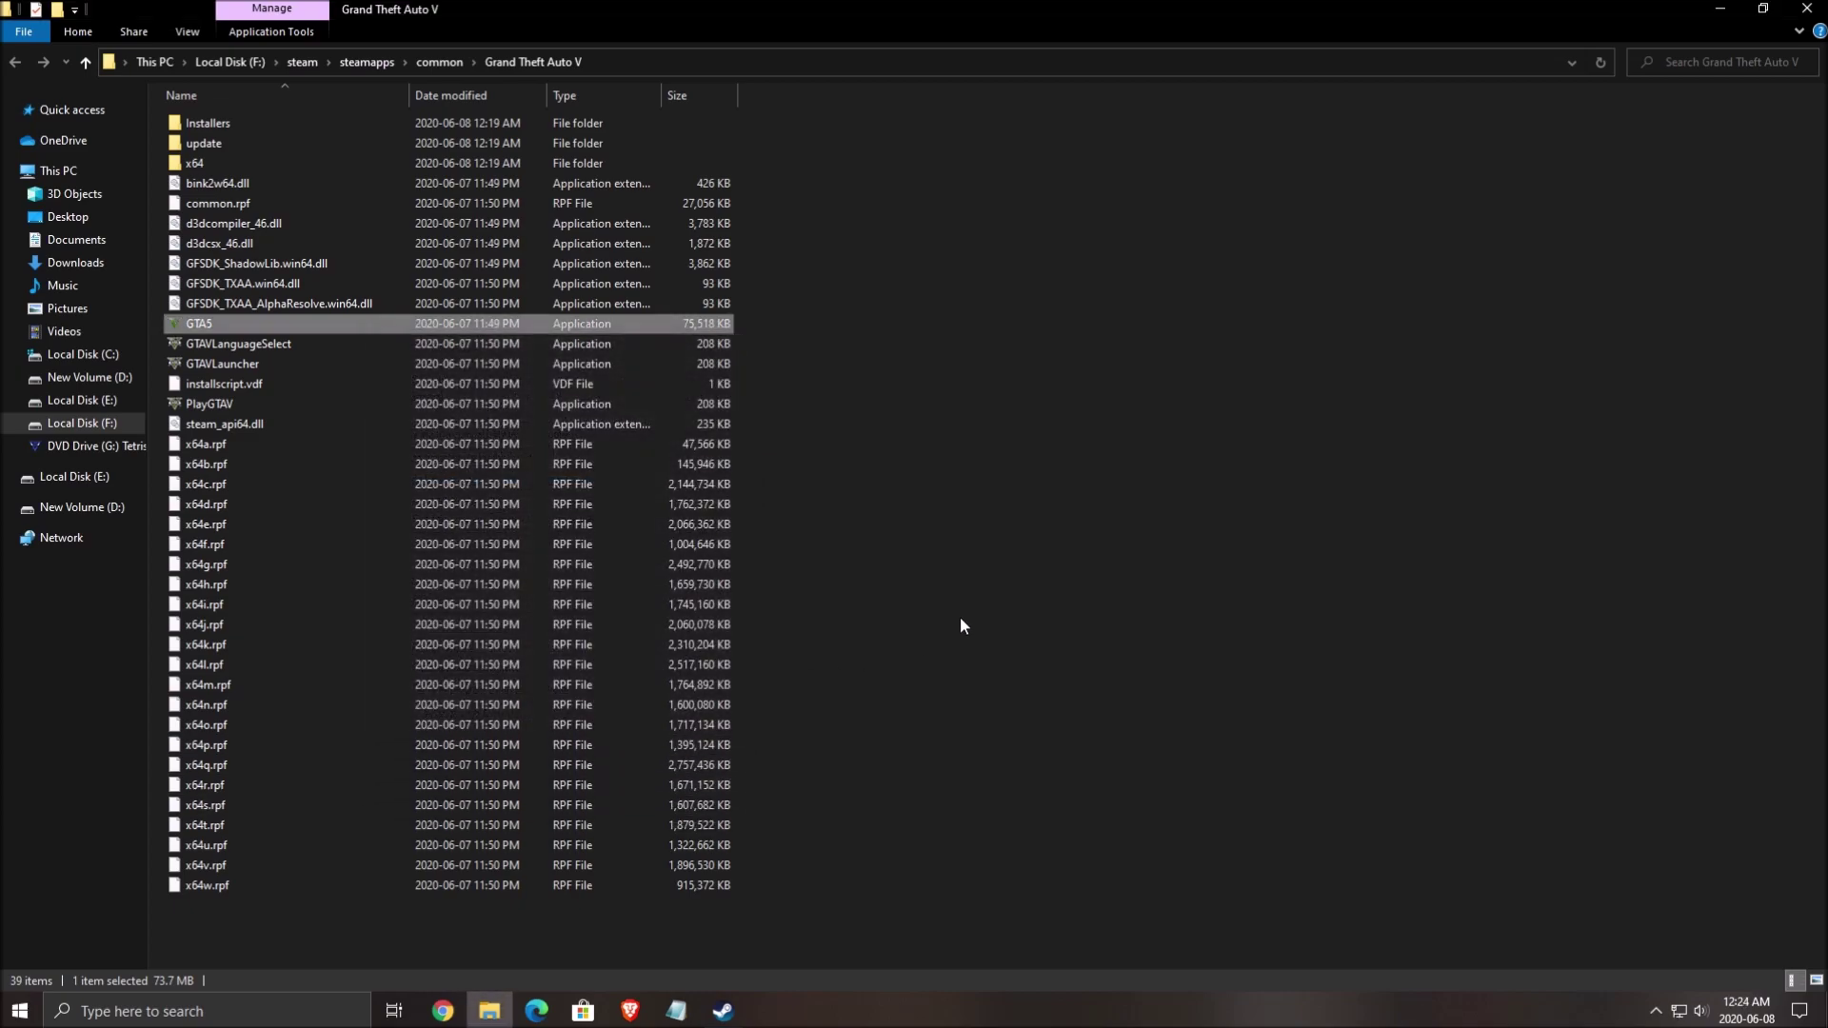
{"action": "left_click", "coordinate": [964, 616]}
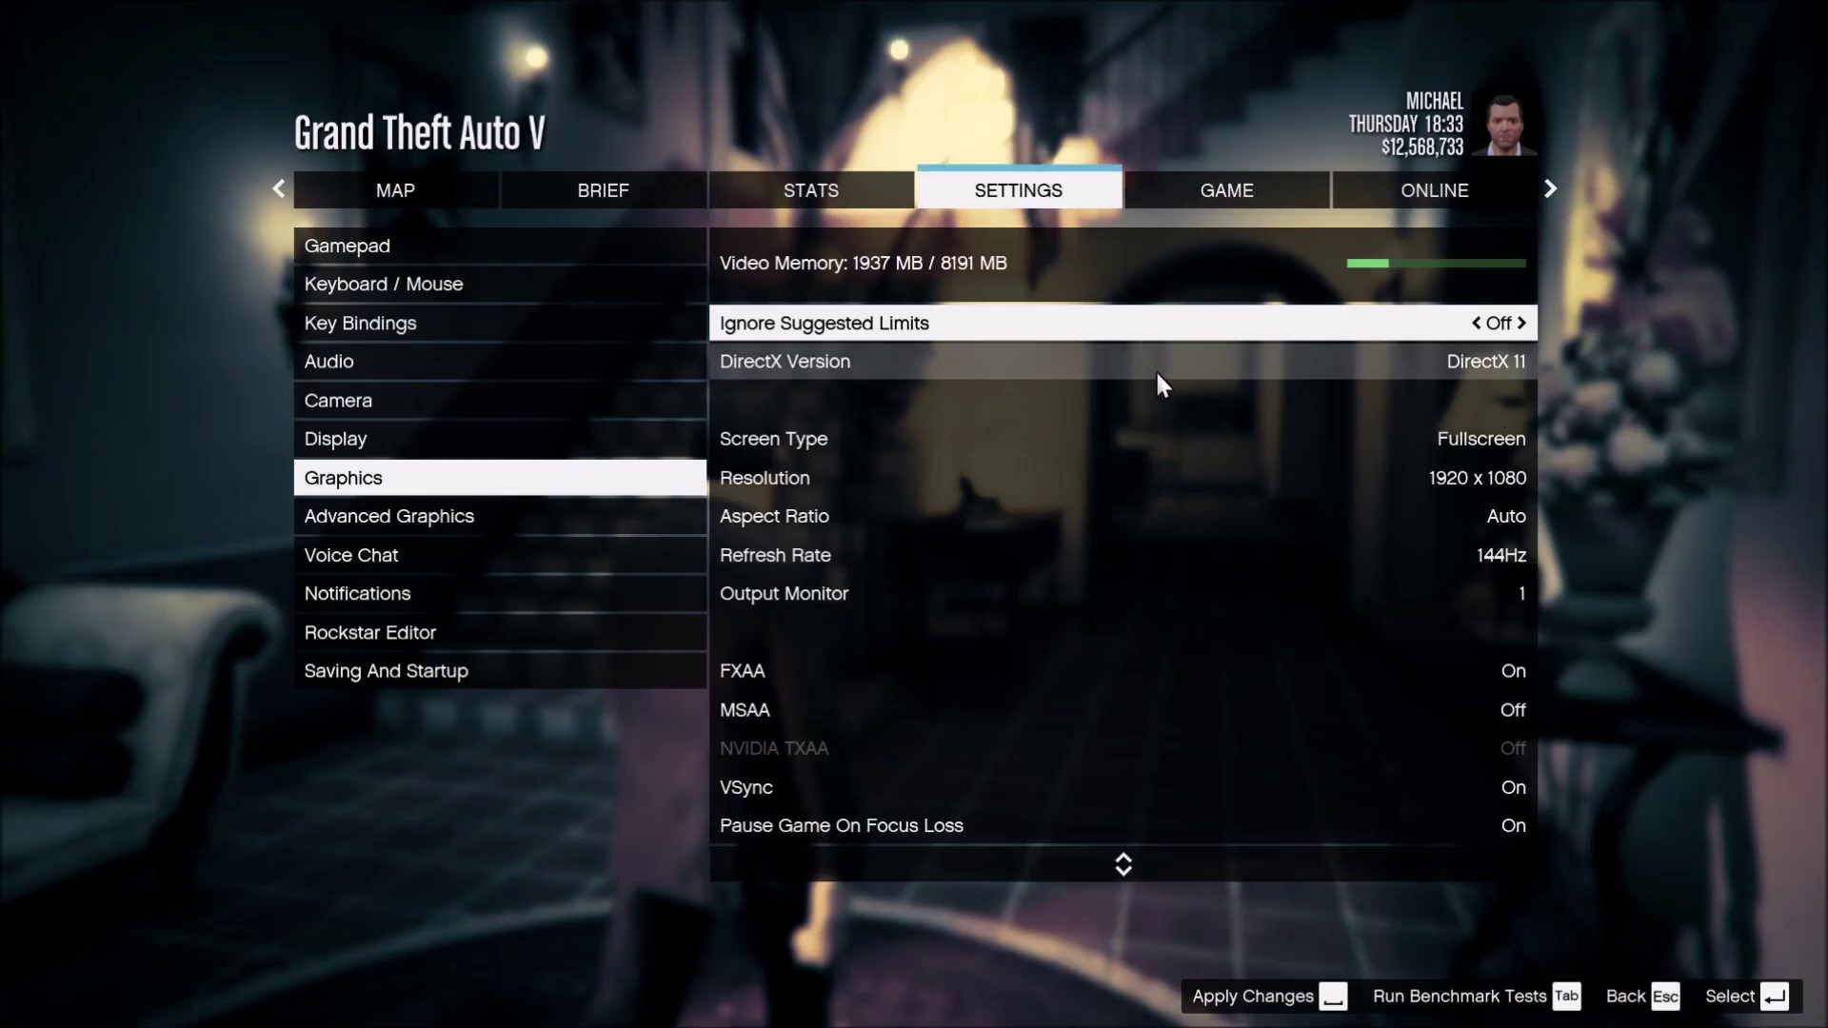
Cycle DirectX Version through 10.1 and 10, then set it back to DirectX 11
{"action": "left_click", "coordinate": [774, 367]}
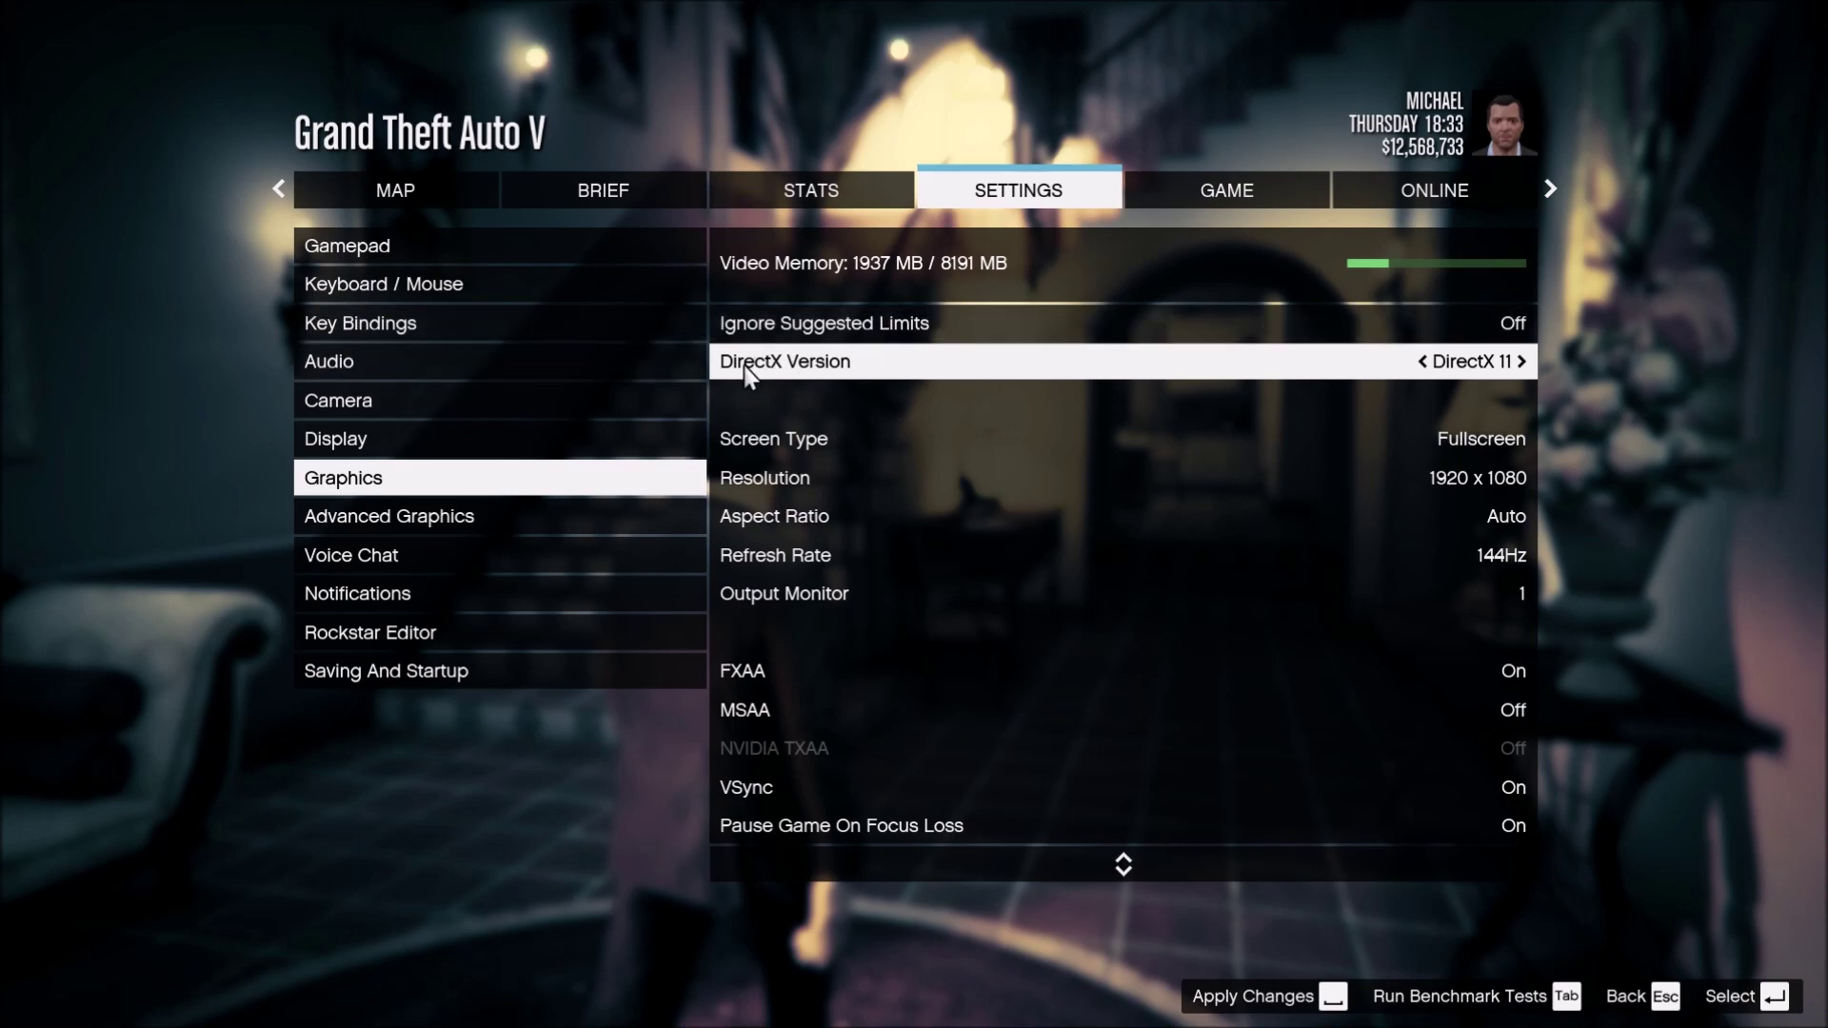
{"action": "left_click", "coordinate": [1425, 363]}
{"action": "left_click", "coordinate": [1405, 363]}
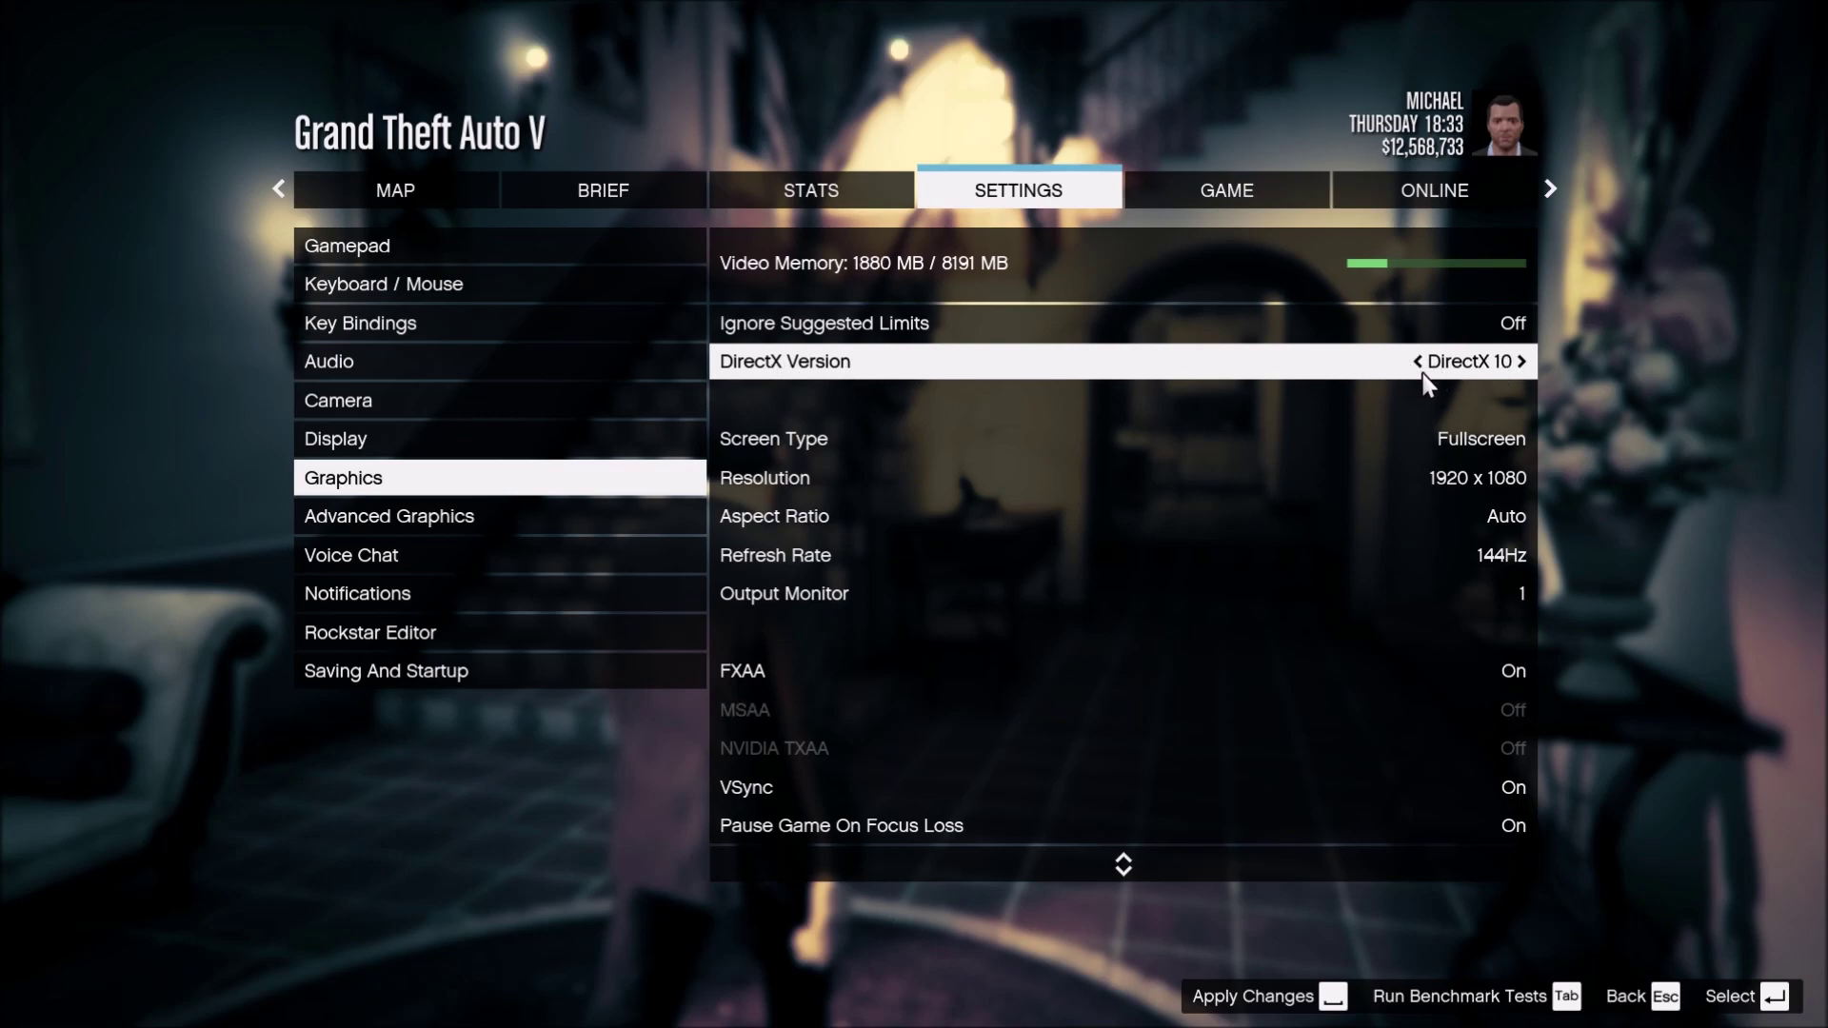
{"action": "left_click", "coordinate": [1523, 363]}
{"action": "left_click", "coordinate": [1522, 363]}
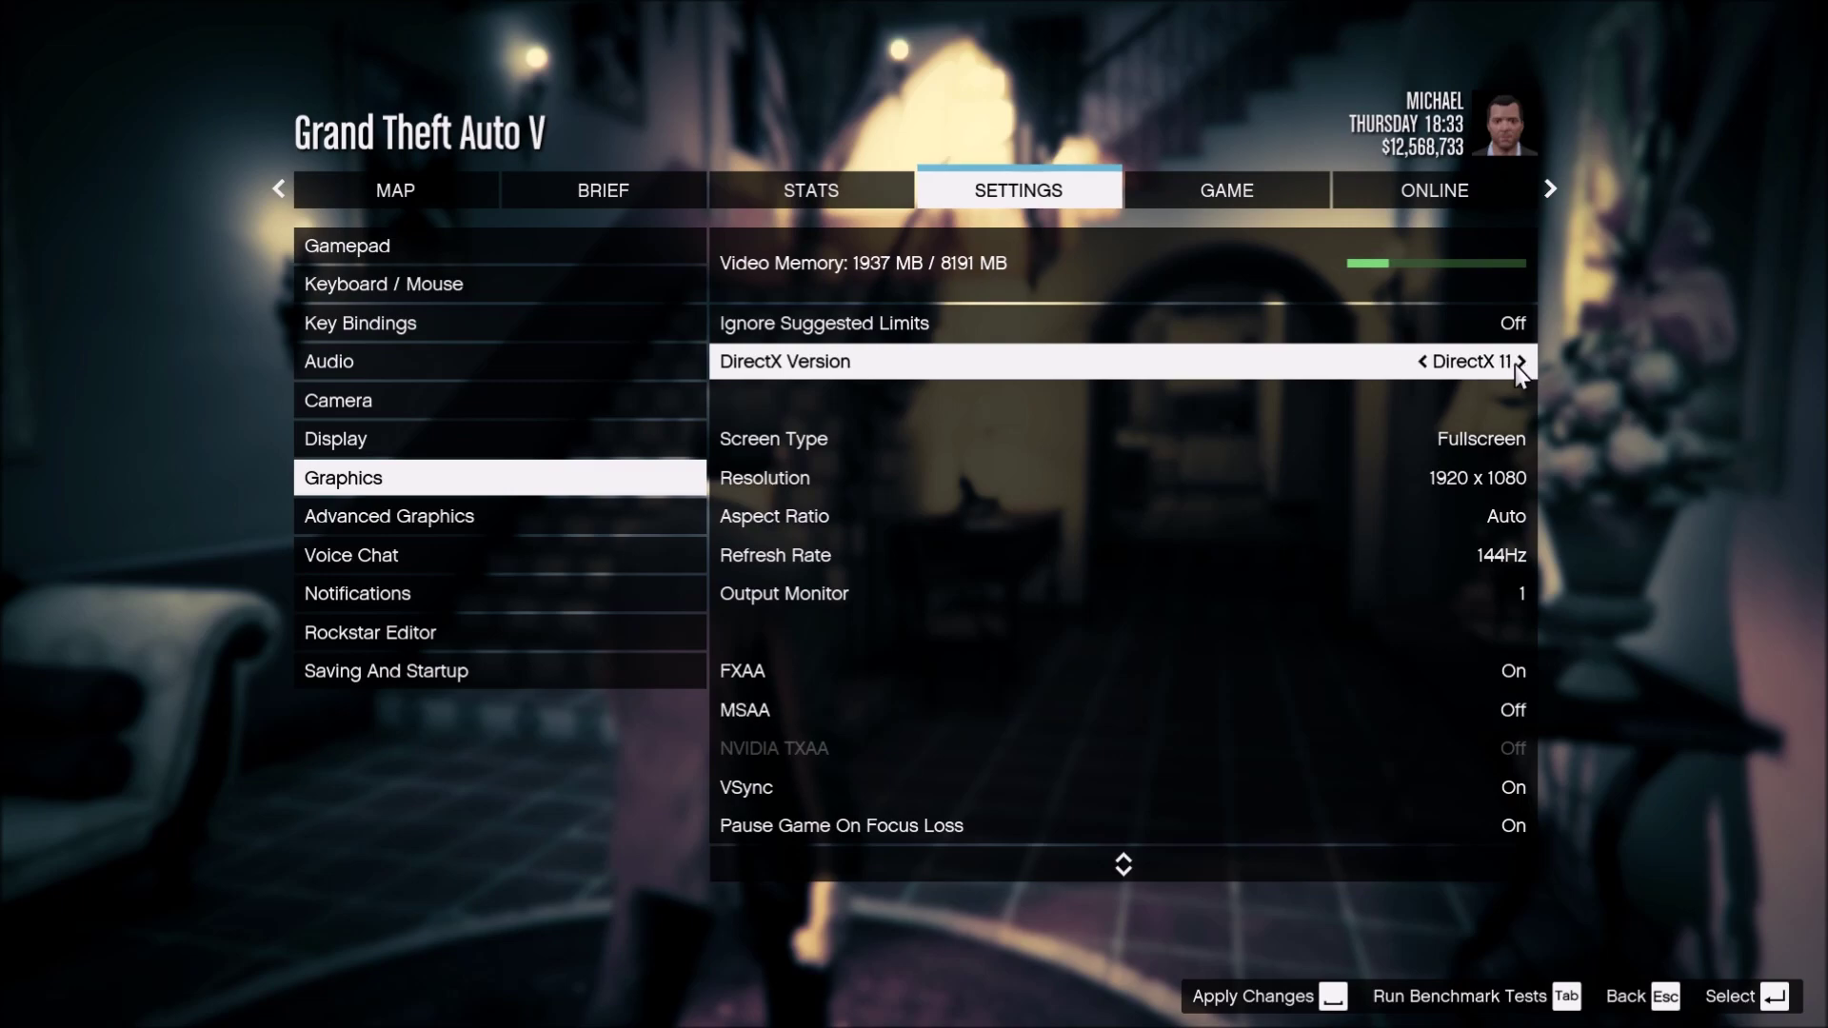
{"action": "left_click", "coordinate": [1082, 453]}
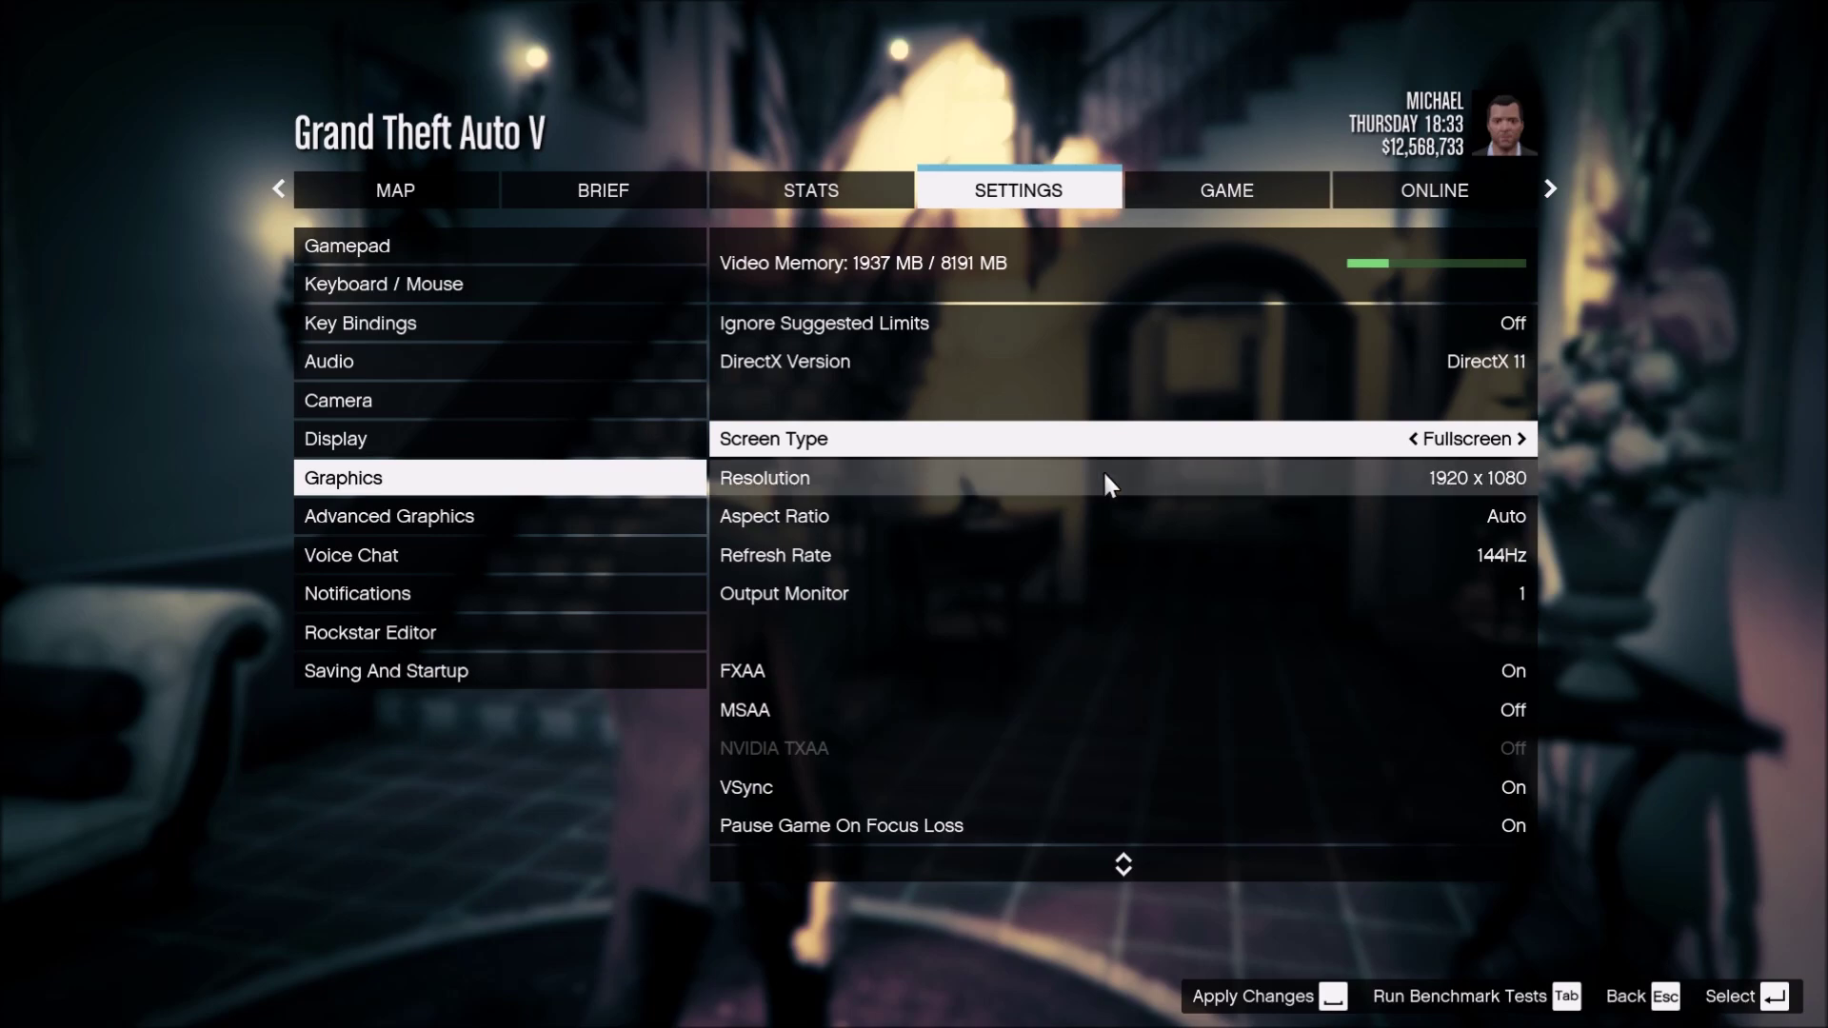
{"action": "left_click", "coordinate": [1177, 484]}
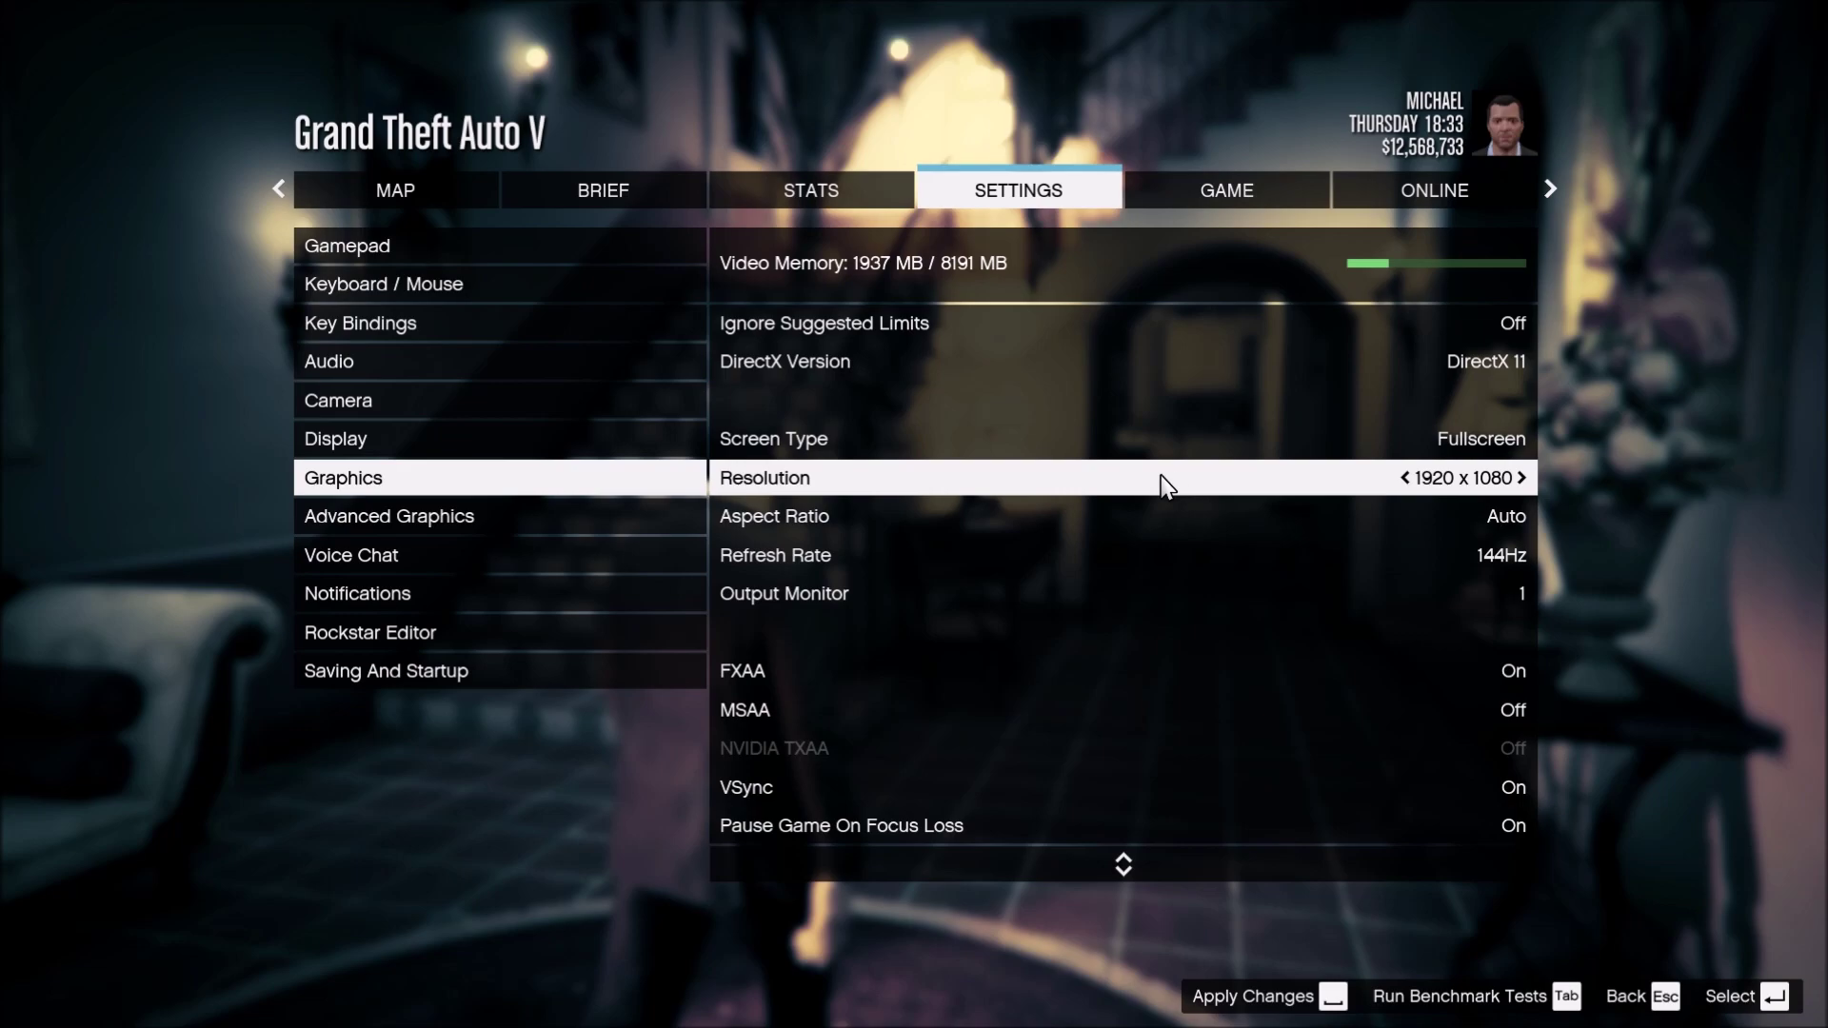
{"action": "left_click", "coordinate": [1057, 555]}
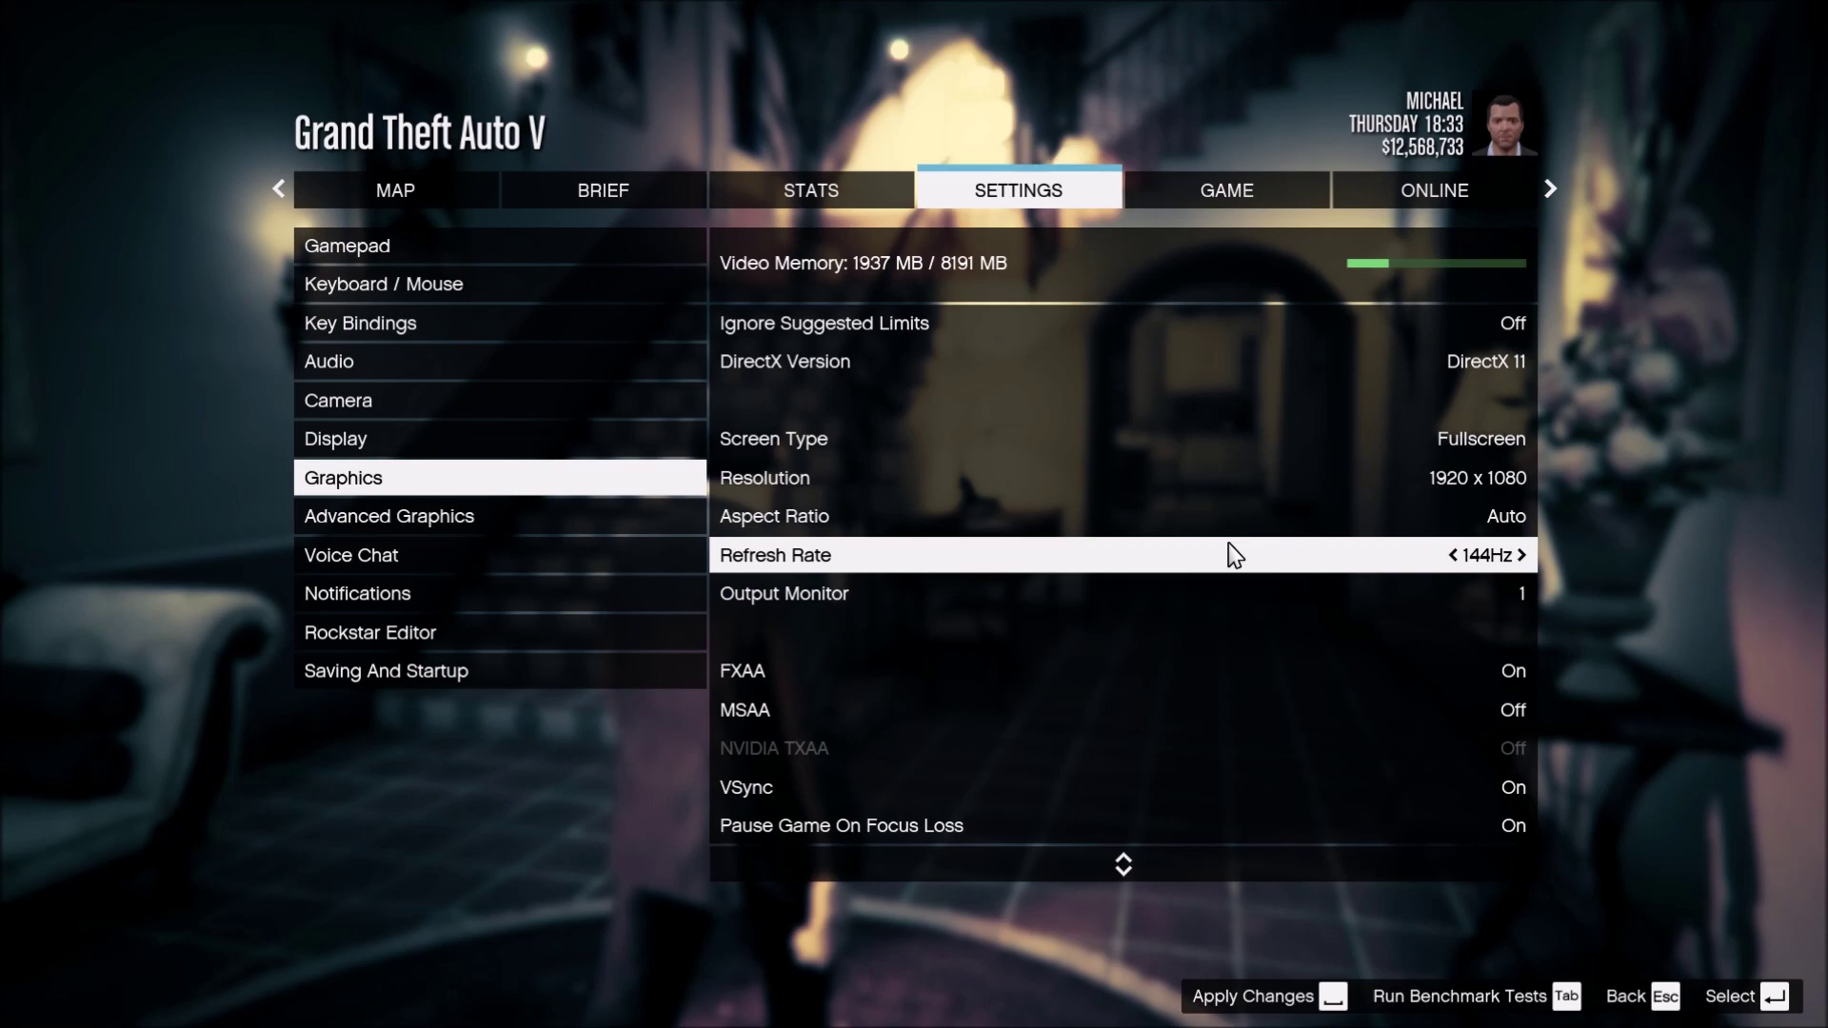
{"action": "scroll", "coordinate": [1352, 782], "scroll_direction": "down", "scroll_amount": 5}
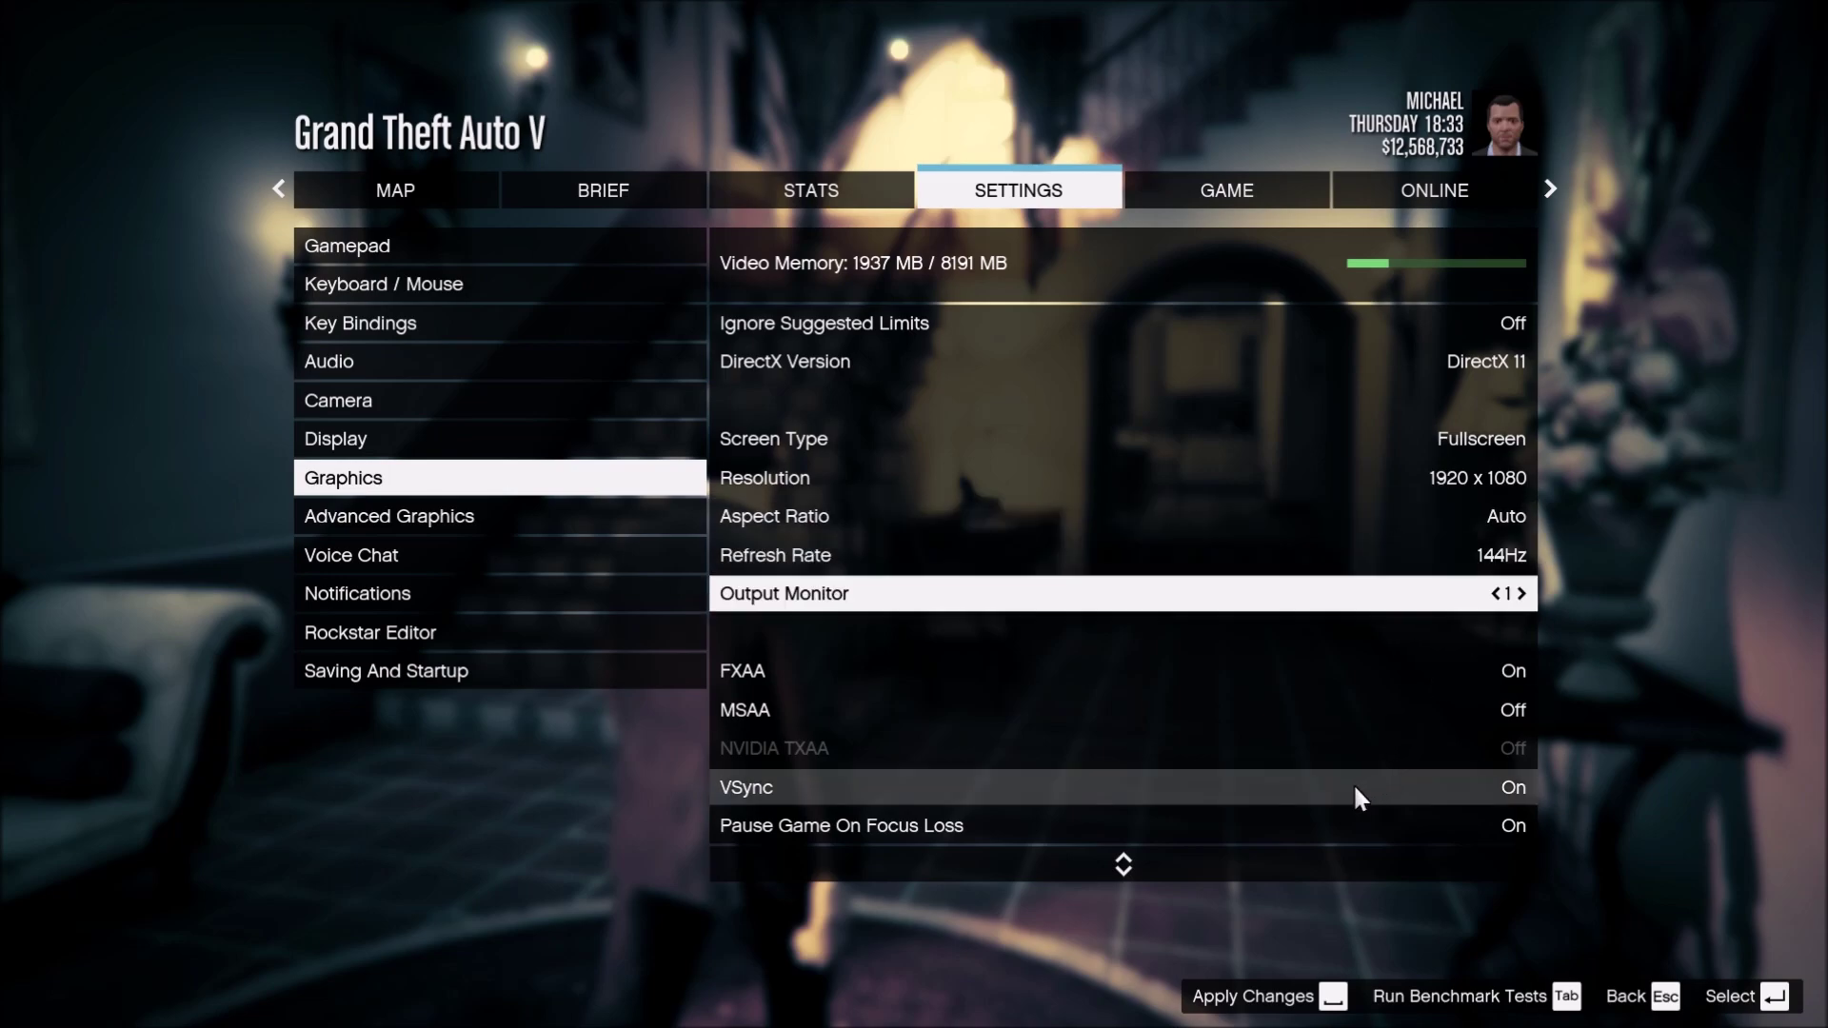
{"action": "scroll", "coordinate": [1314, 782], "scroll_direction": "down", "scroll_amount": 2}
{"action": "scroll", "coordinate": [1238, 714], "scroll_direction": "up", "scroll_amount": 1}
{"action": "left_click", "coordinate": [922, 563]}
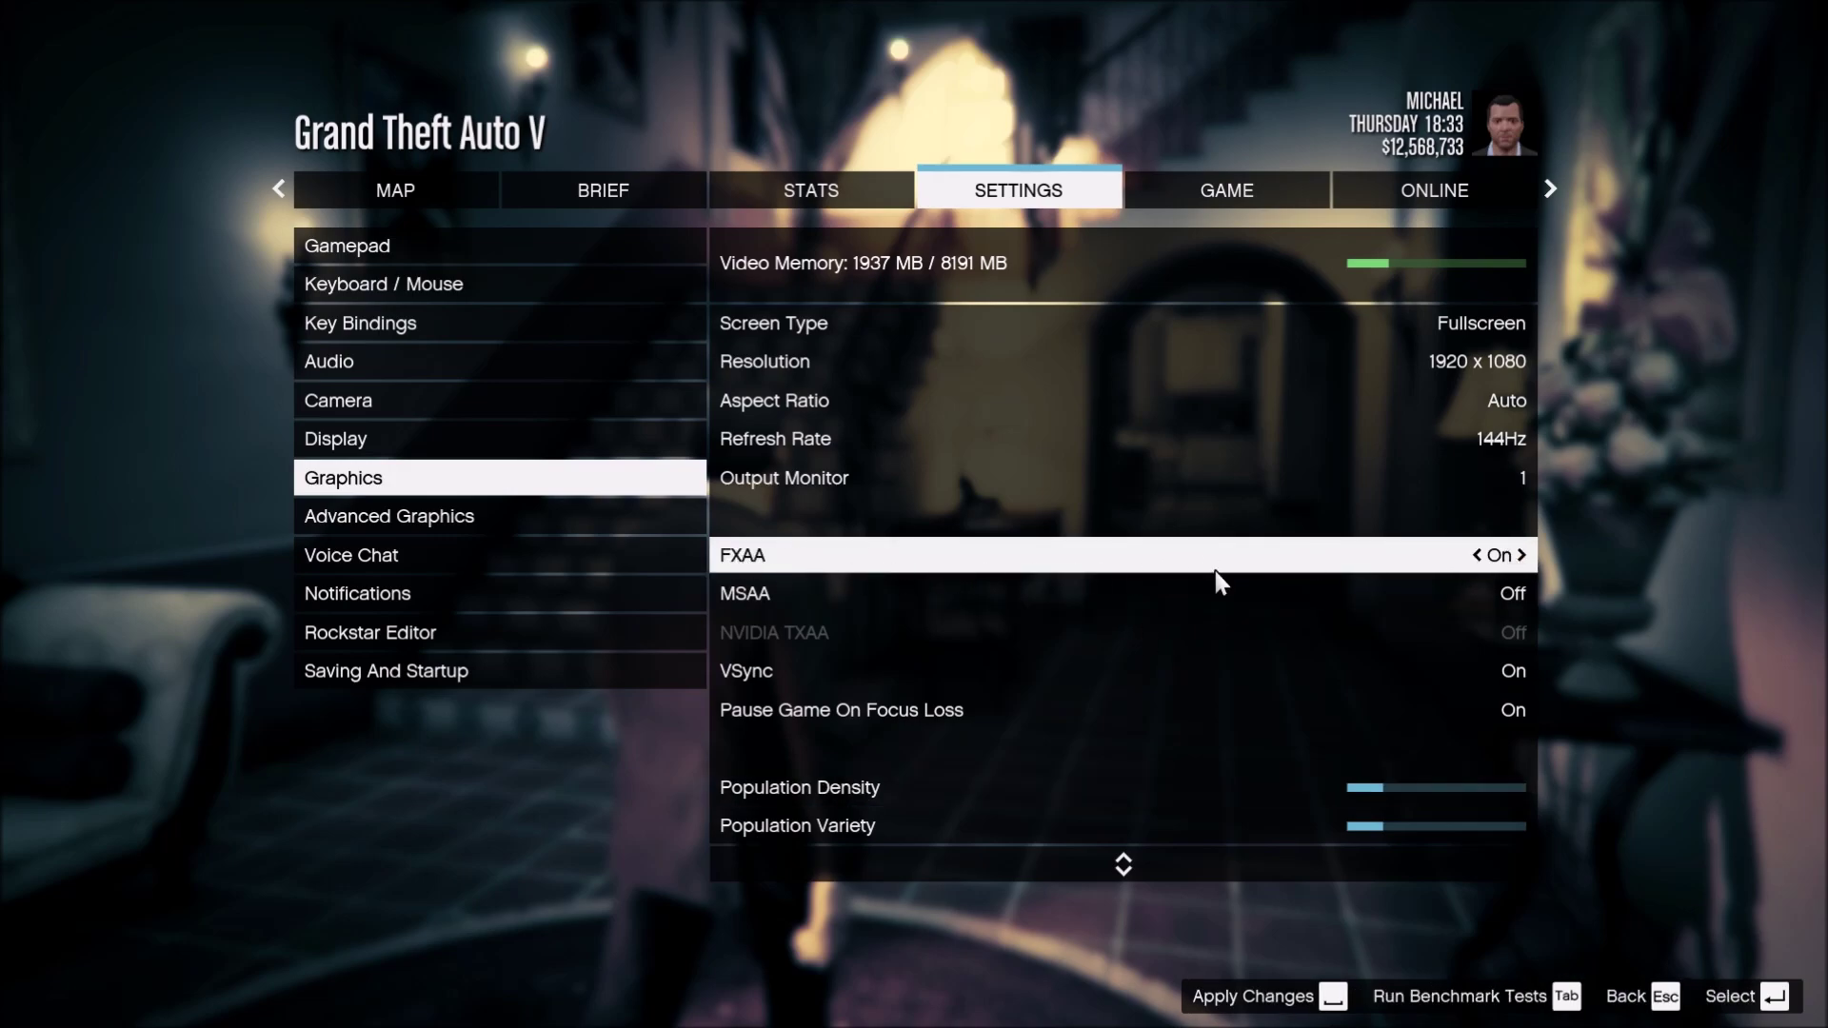
{"action": "left_click", "coordinate": [896, 594]}
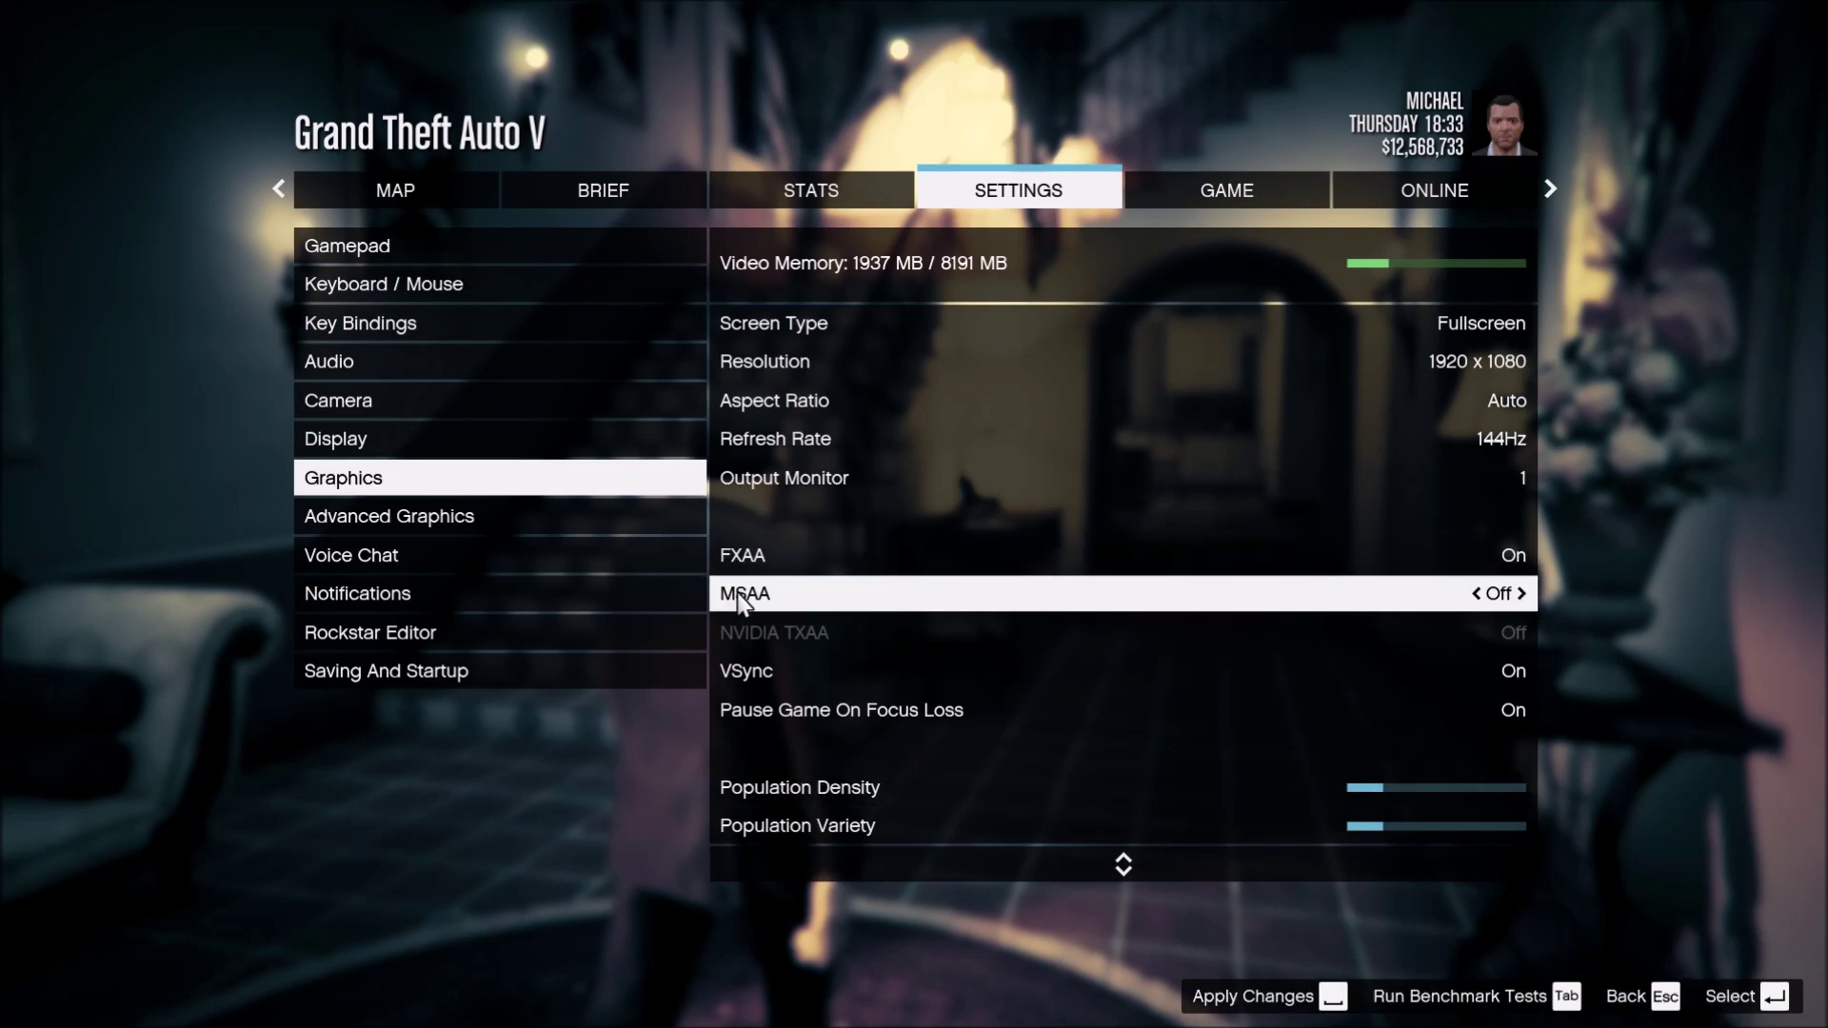
{"action": "left_click", "coordinate": [999, 697]}
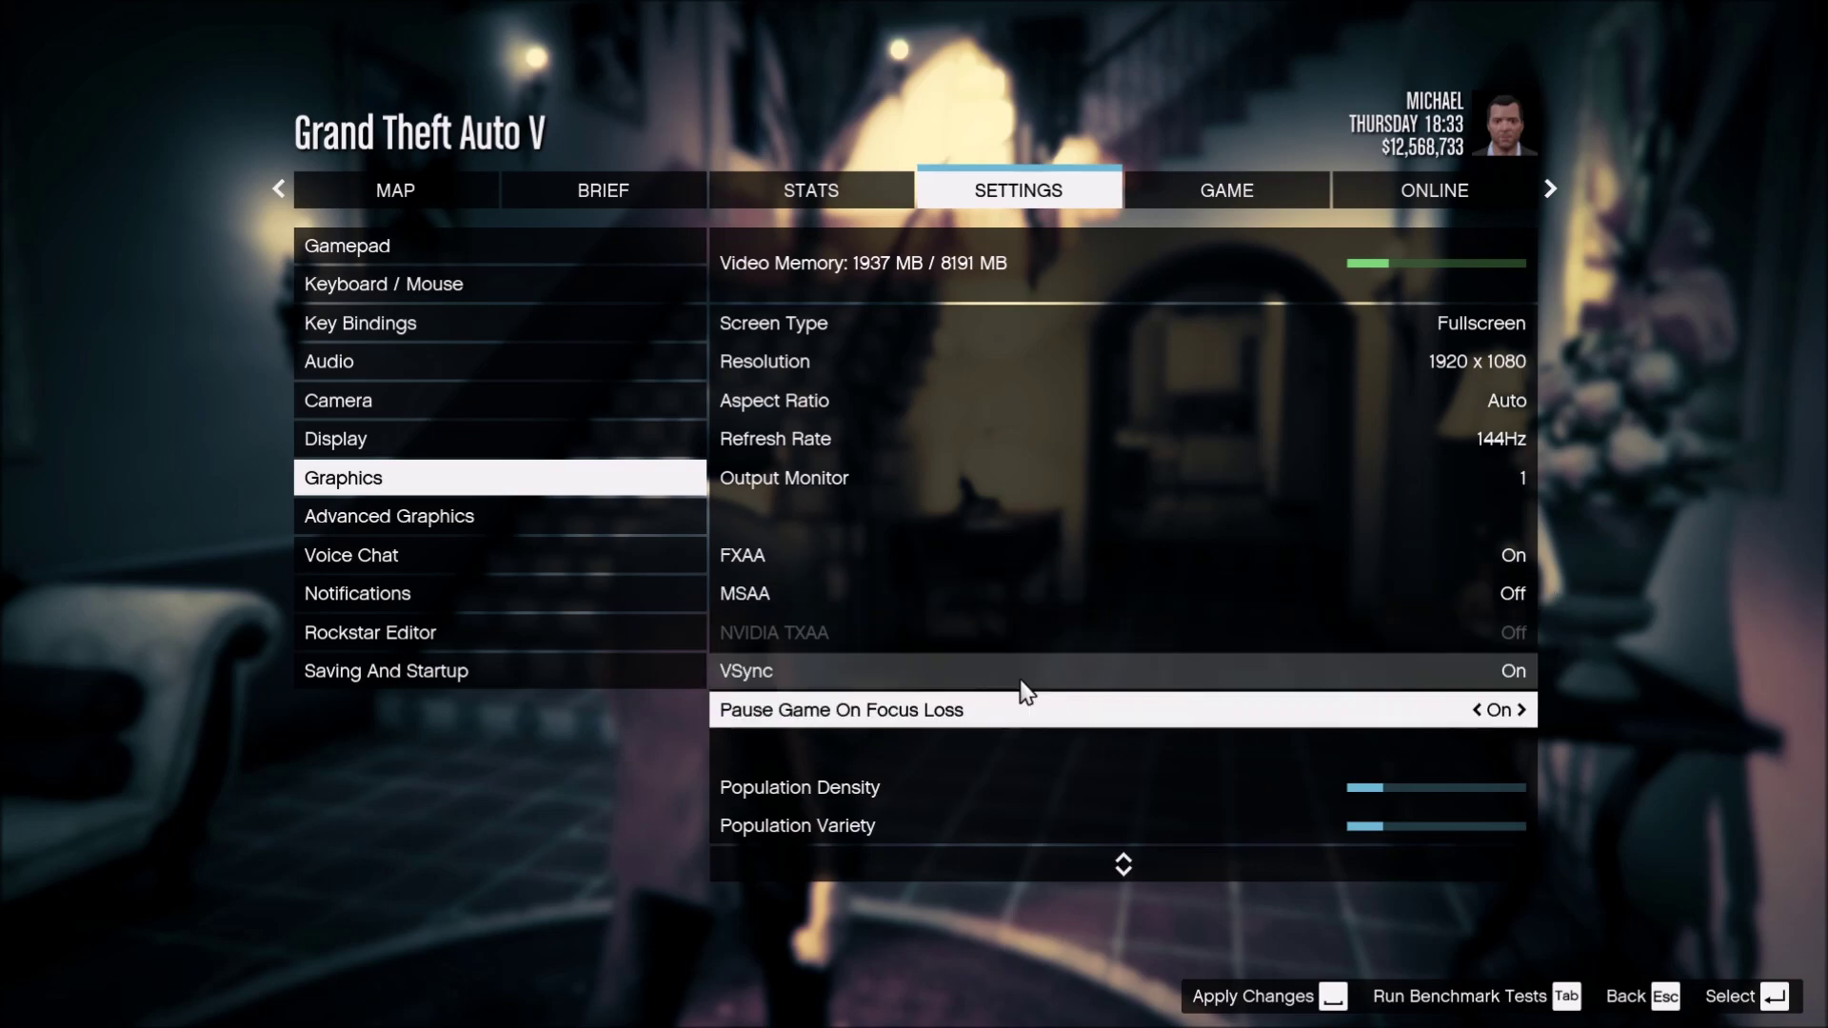
{"action": "scroll", "coordinate": [990, 696], "scroll_direction": "down", "scroll_amount": 2}
{"action": "scroll", "coordinate": [991, 704], "scroll_direction": "down", "scroll_amount": 4}
{"action": "left_click", "coordinate": [877, 516]}
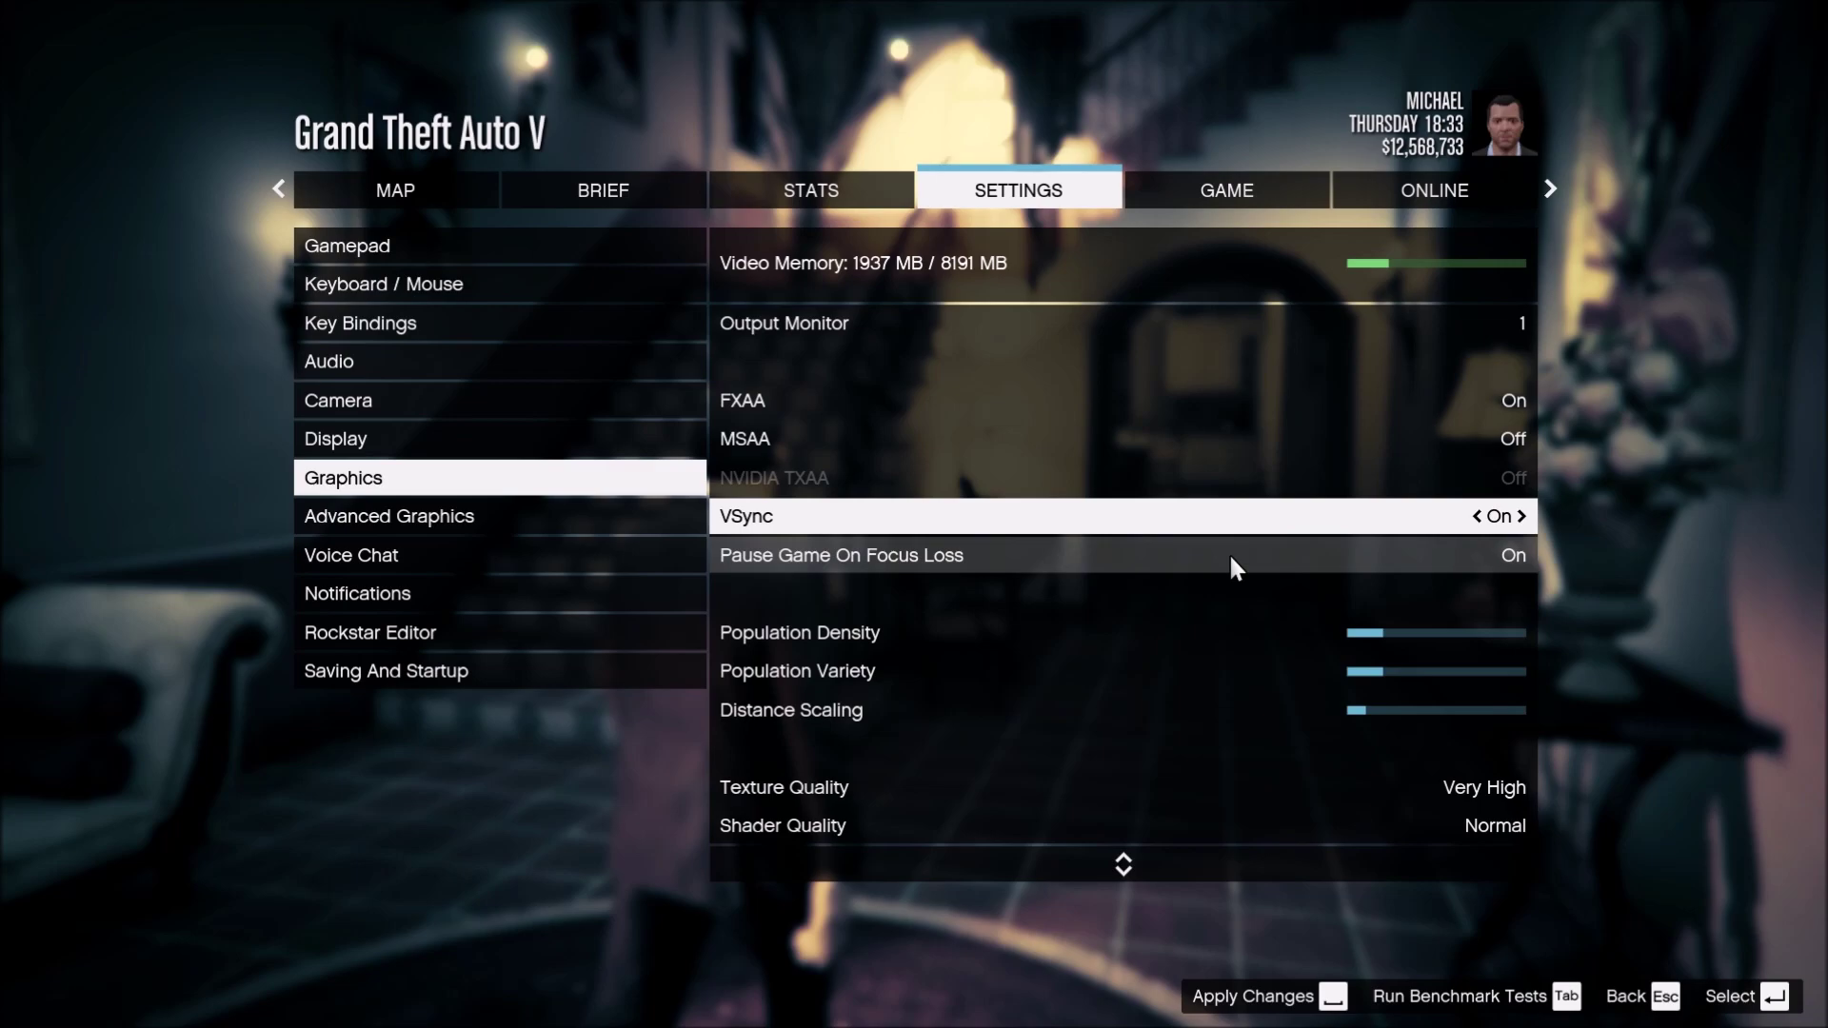
{"action": "key", "text": "Down"}
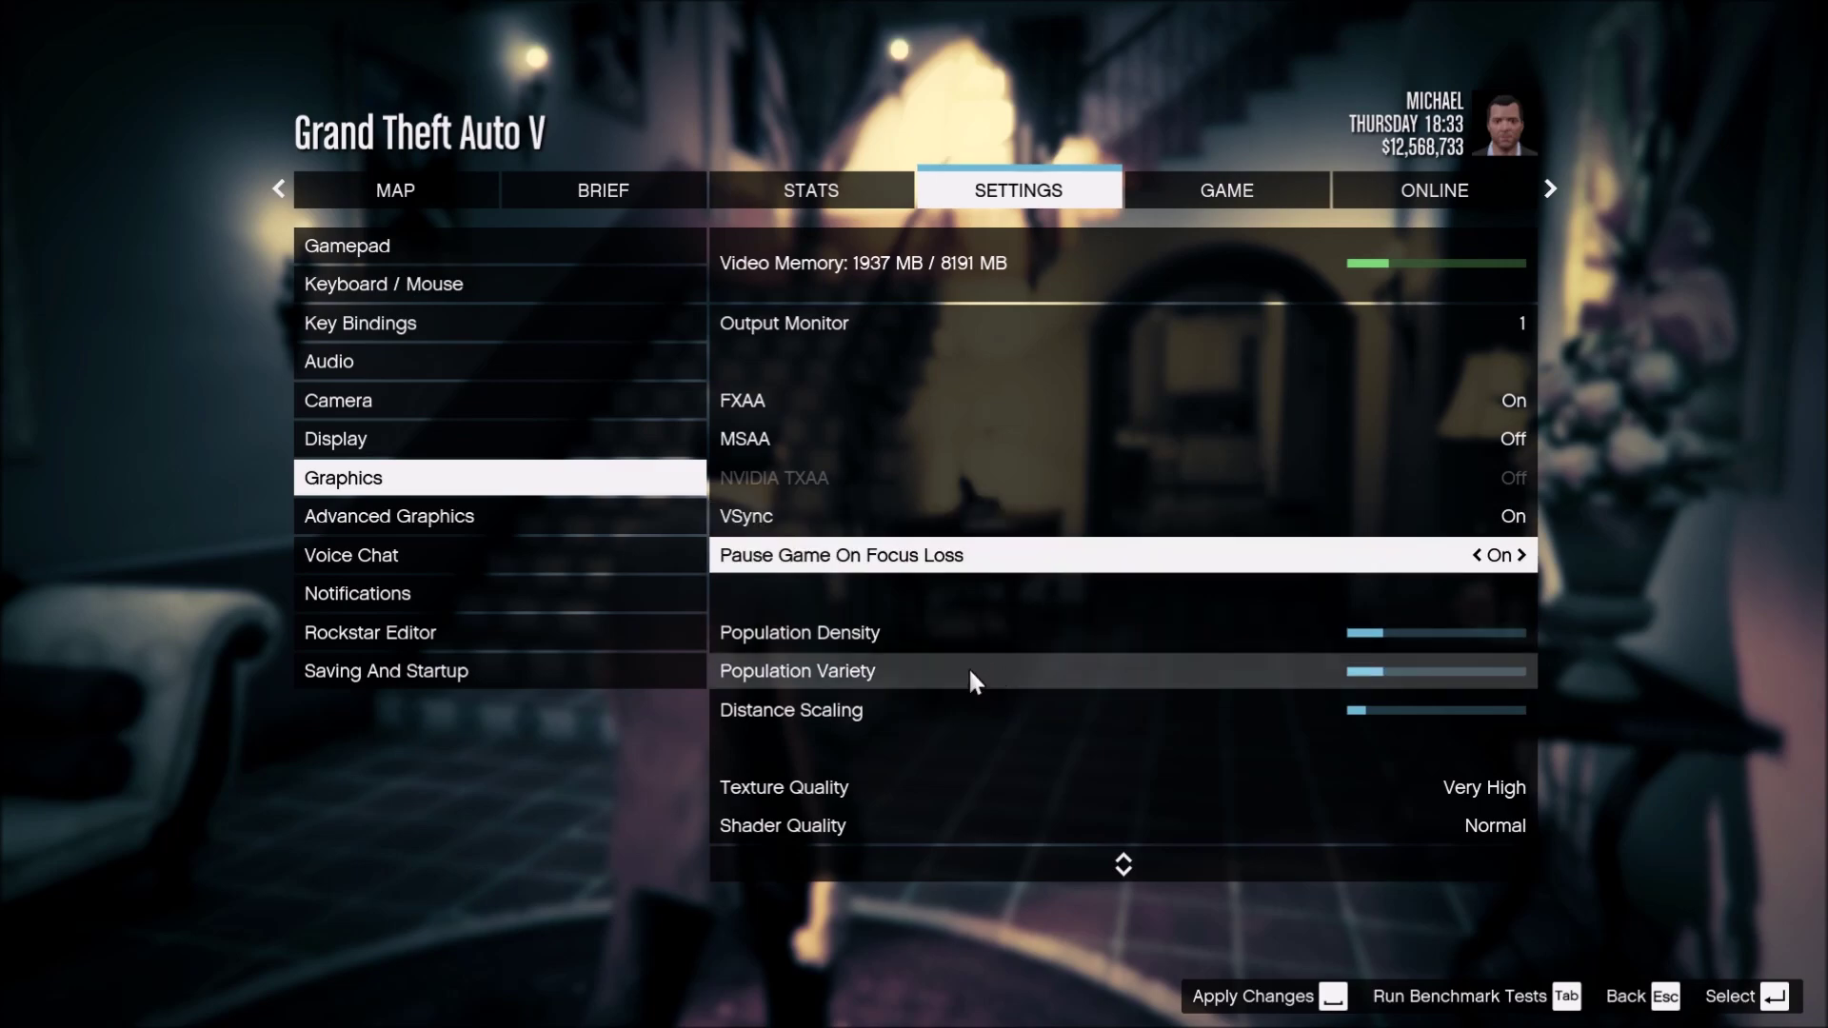
{"action": "left_click", "coordinate": [923, 638]}
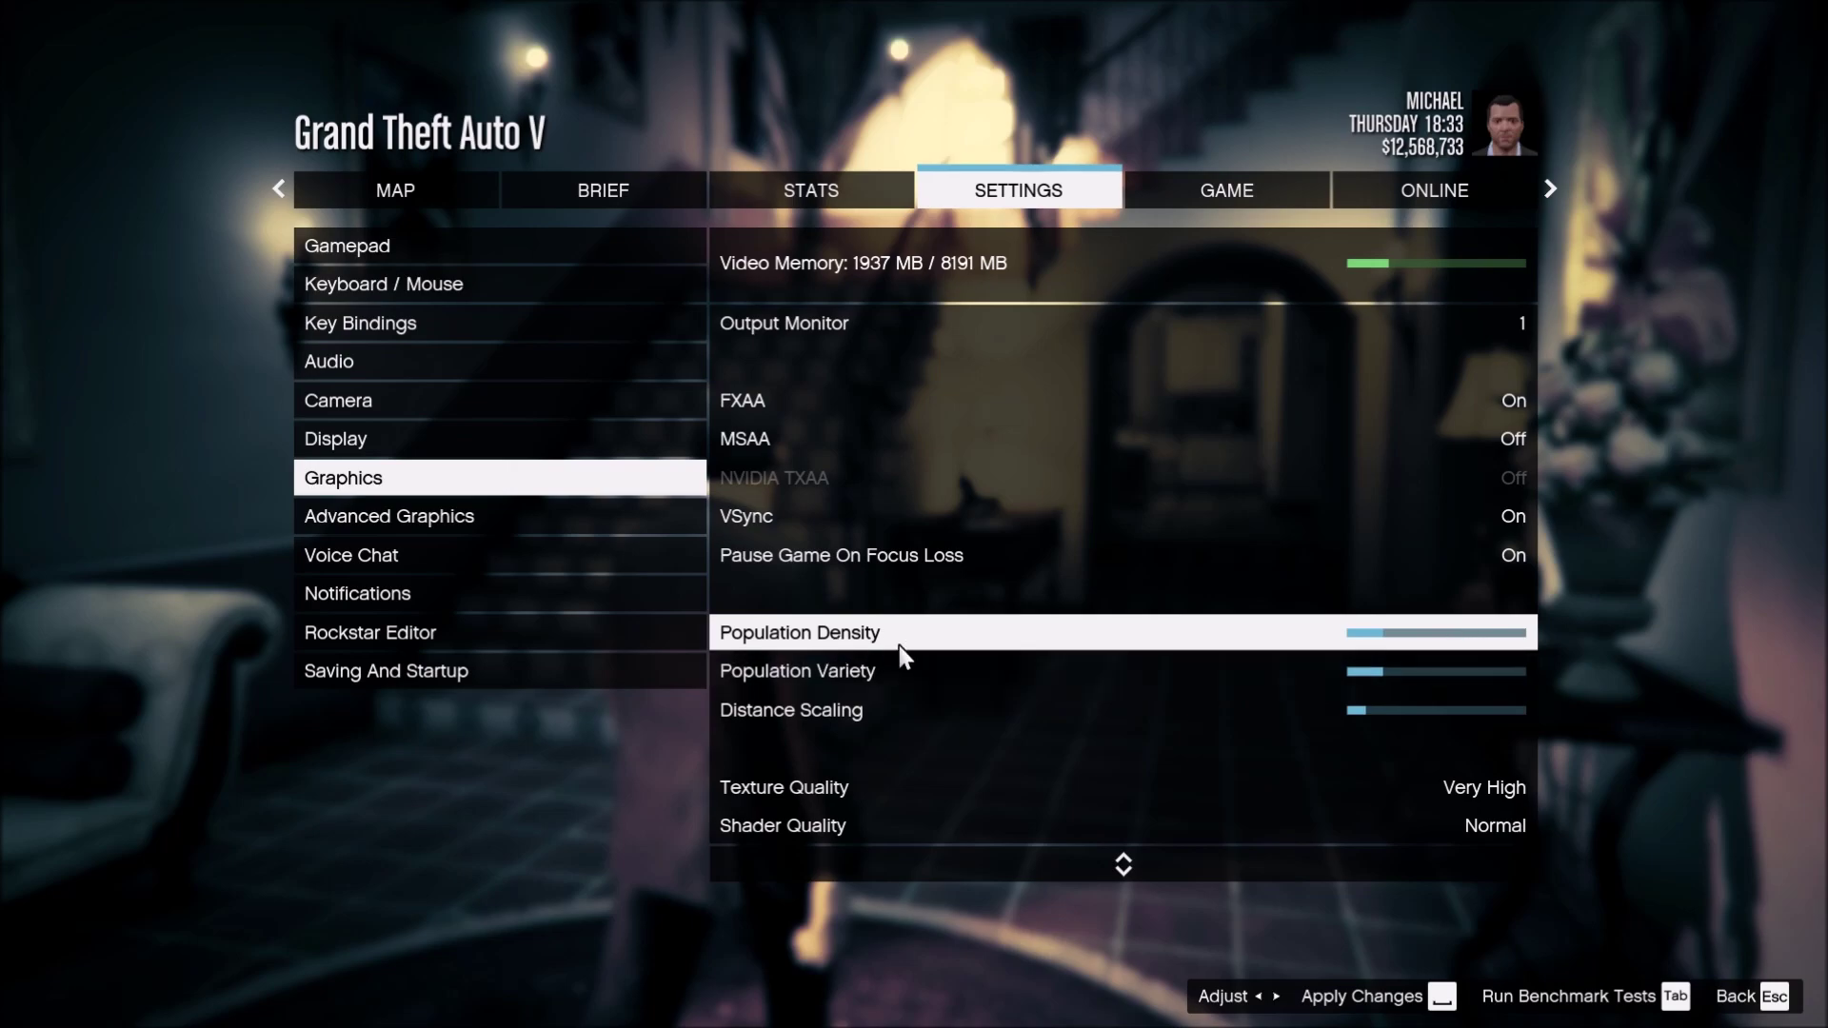
{"action": "left_click", "coordinate": [734, 709]}
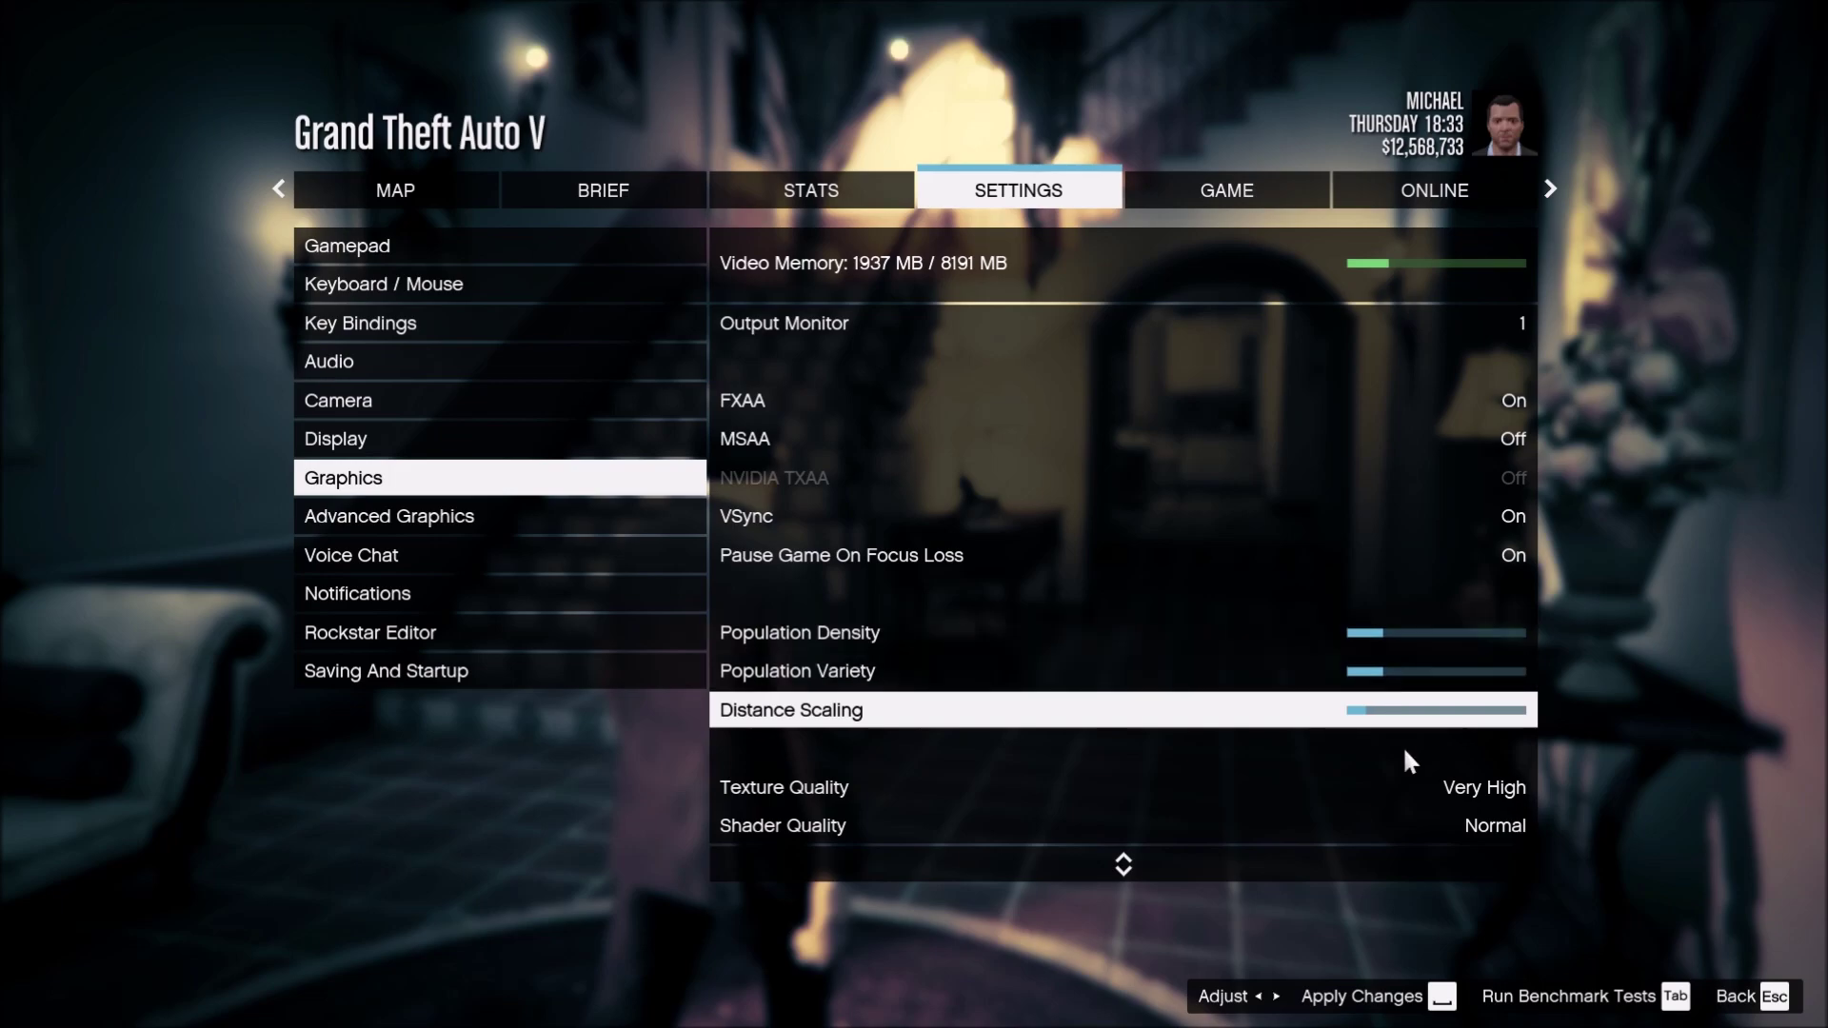
{"action": "scroll", "coordinate": [1213, 764], "scroll_direction": "down", "scroll_amount": 6}
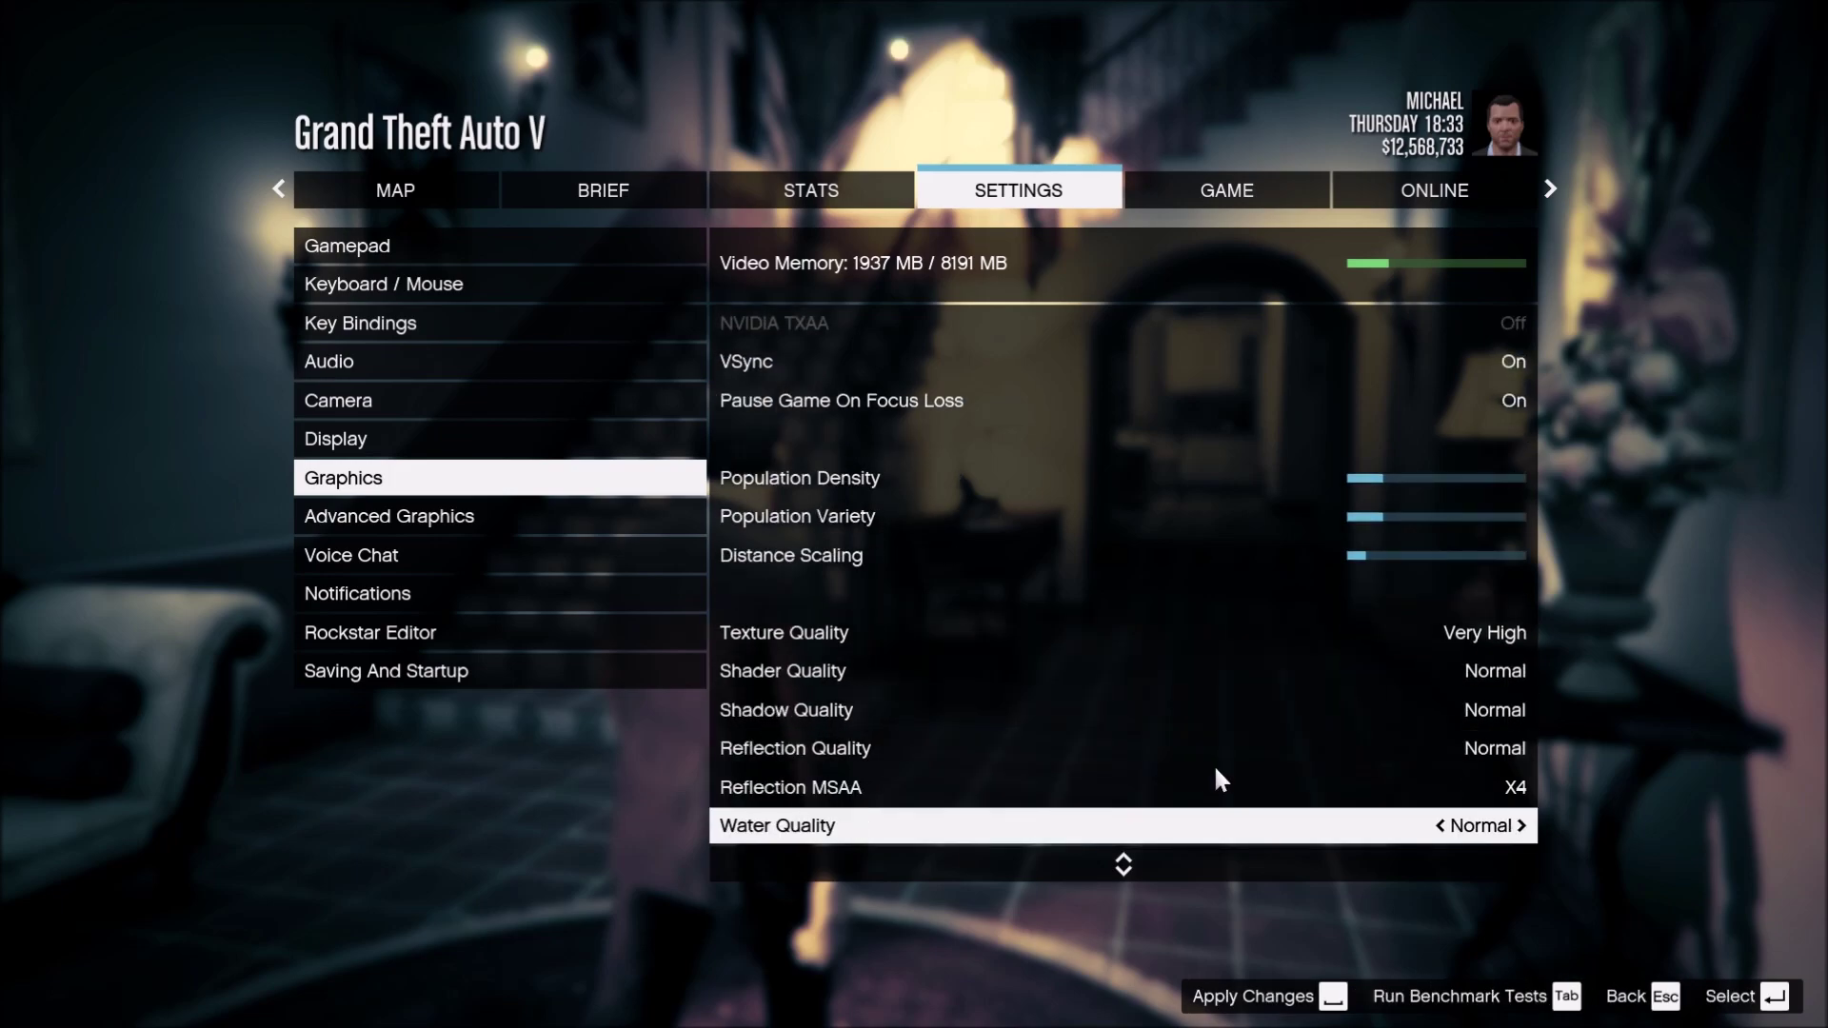
{"action": "left_click", "coordinate": [1021, 564]}
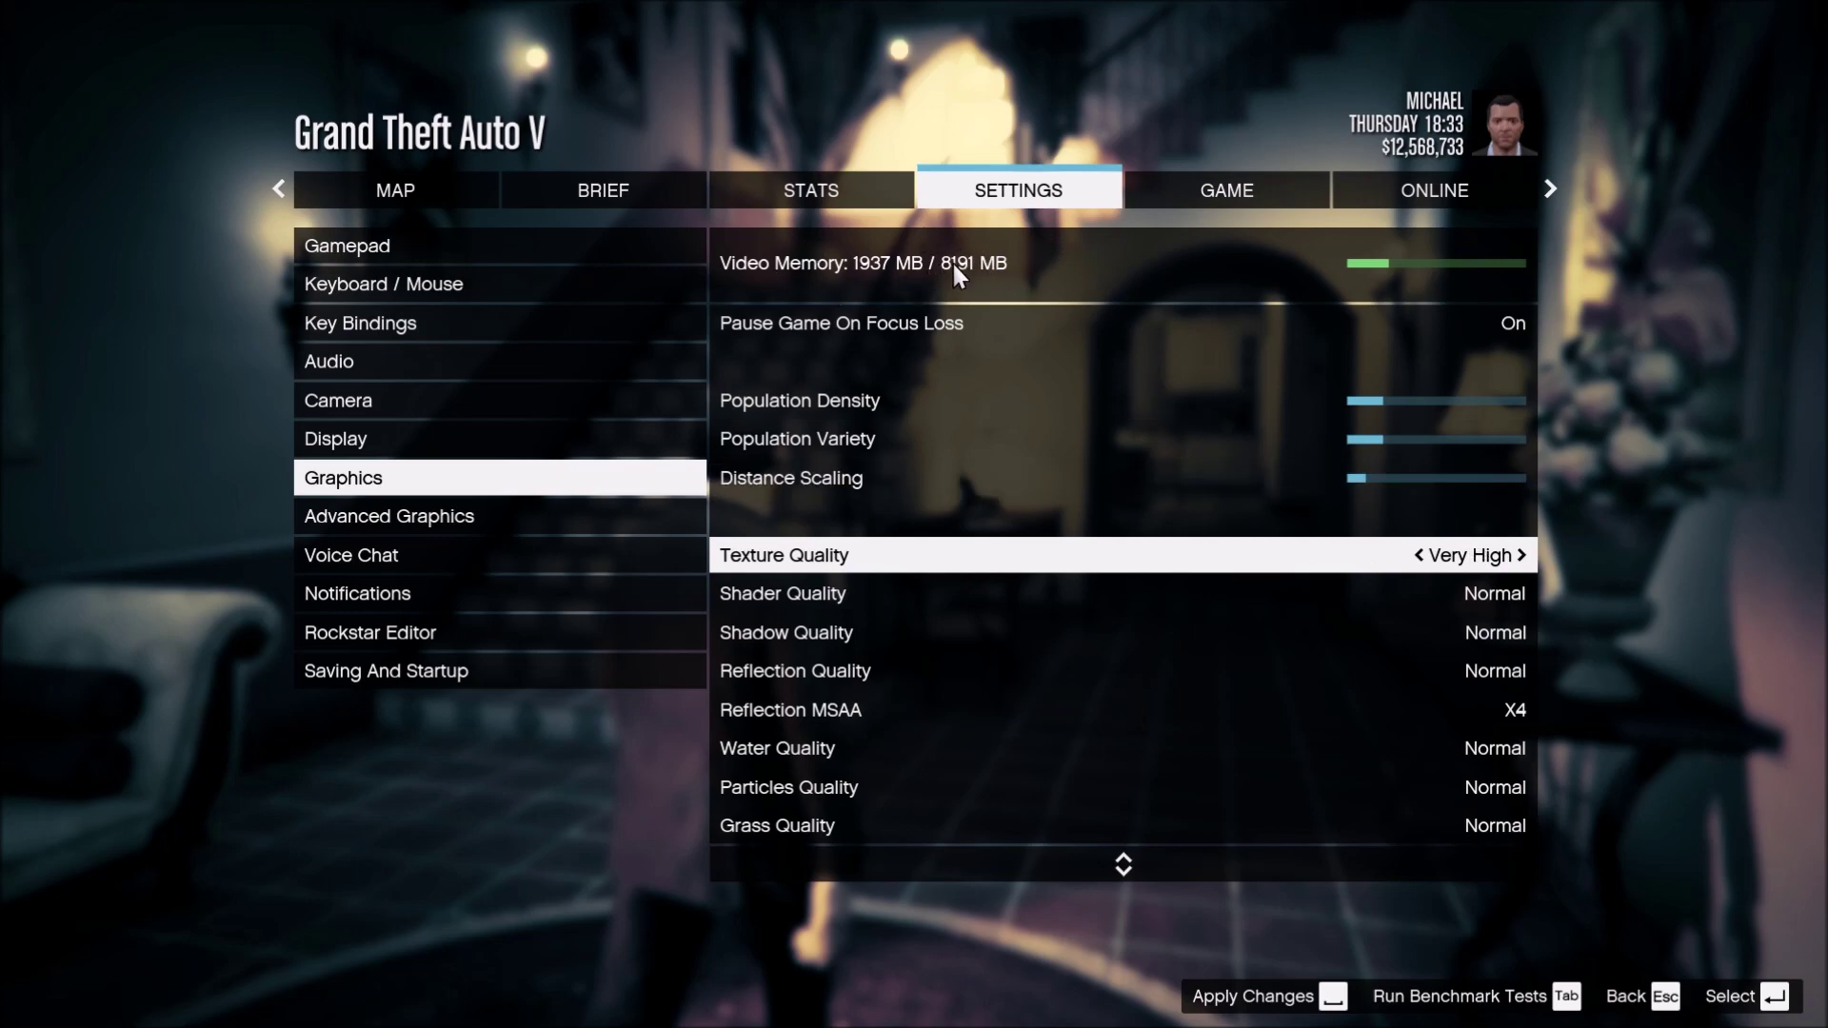
{"action": "left_click", "coordinate": [1420, 557]}
{"action": "left_click", "coordinate": [1463, 557]}
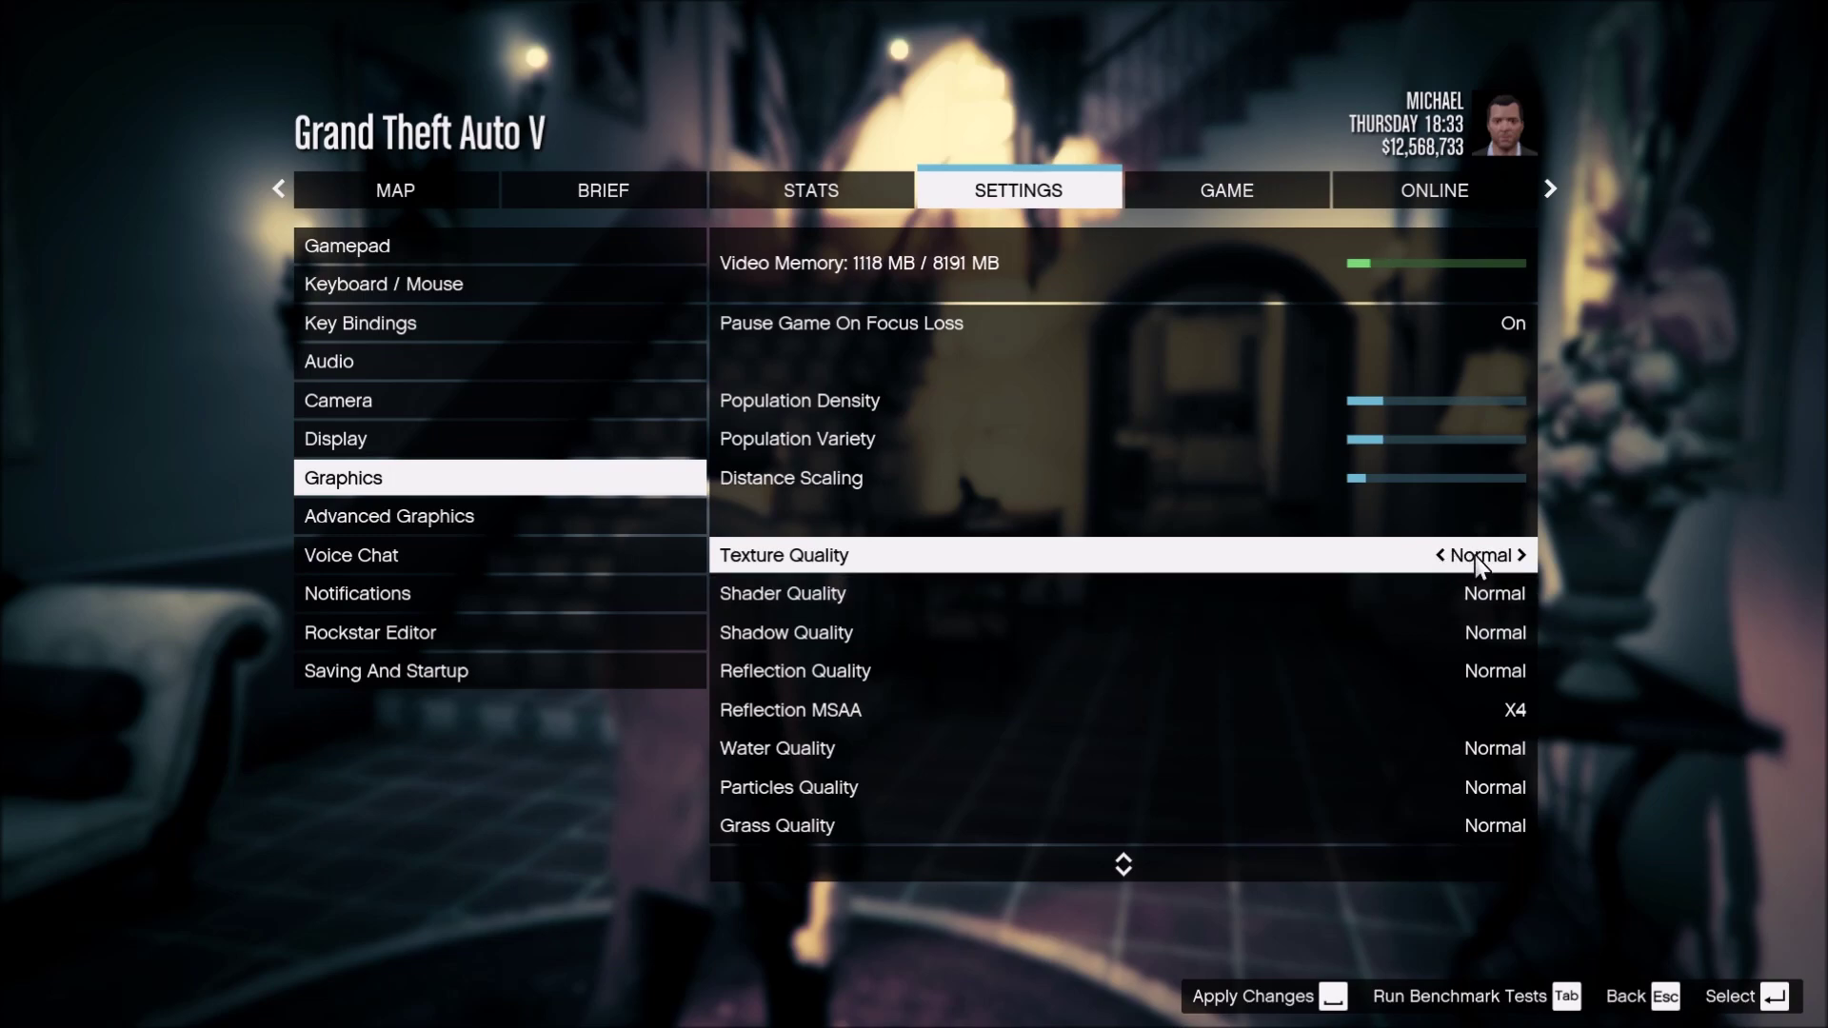
{"action": "left_click", "coordinate": [1521, 555]}
{"action": "left_click", "coordinate": [1521, 555]}
{"action": "left_click", "coordinate": [990, 599]}
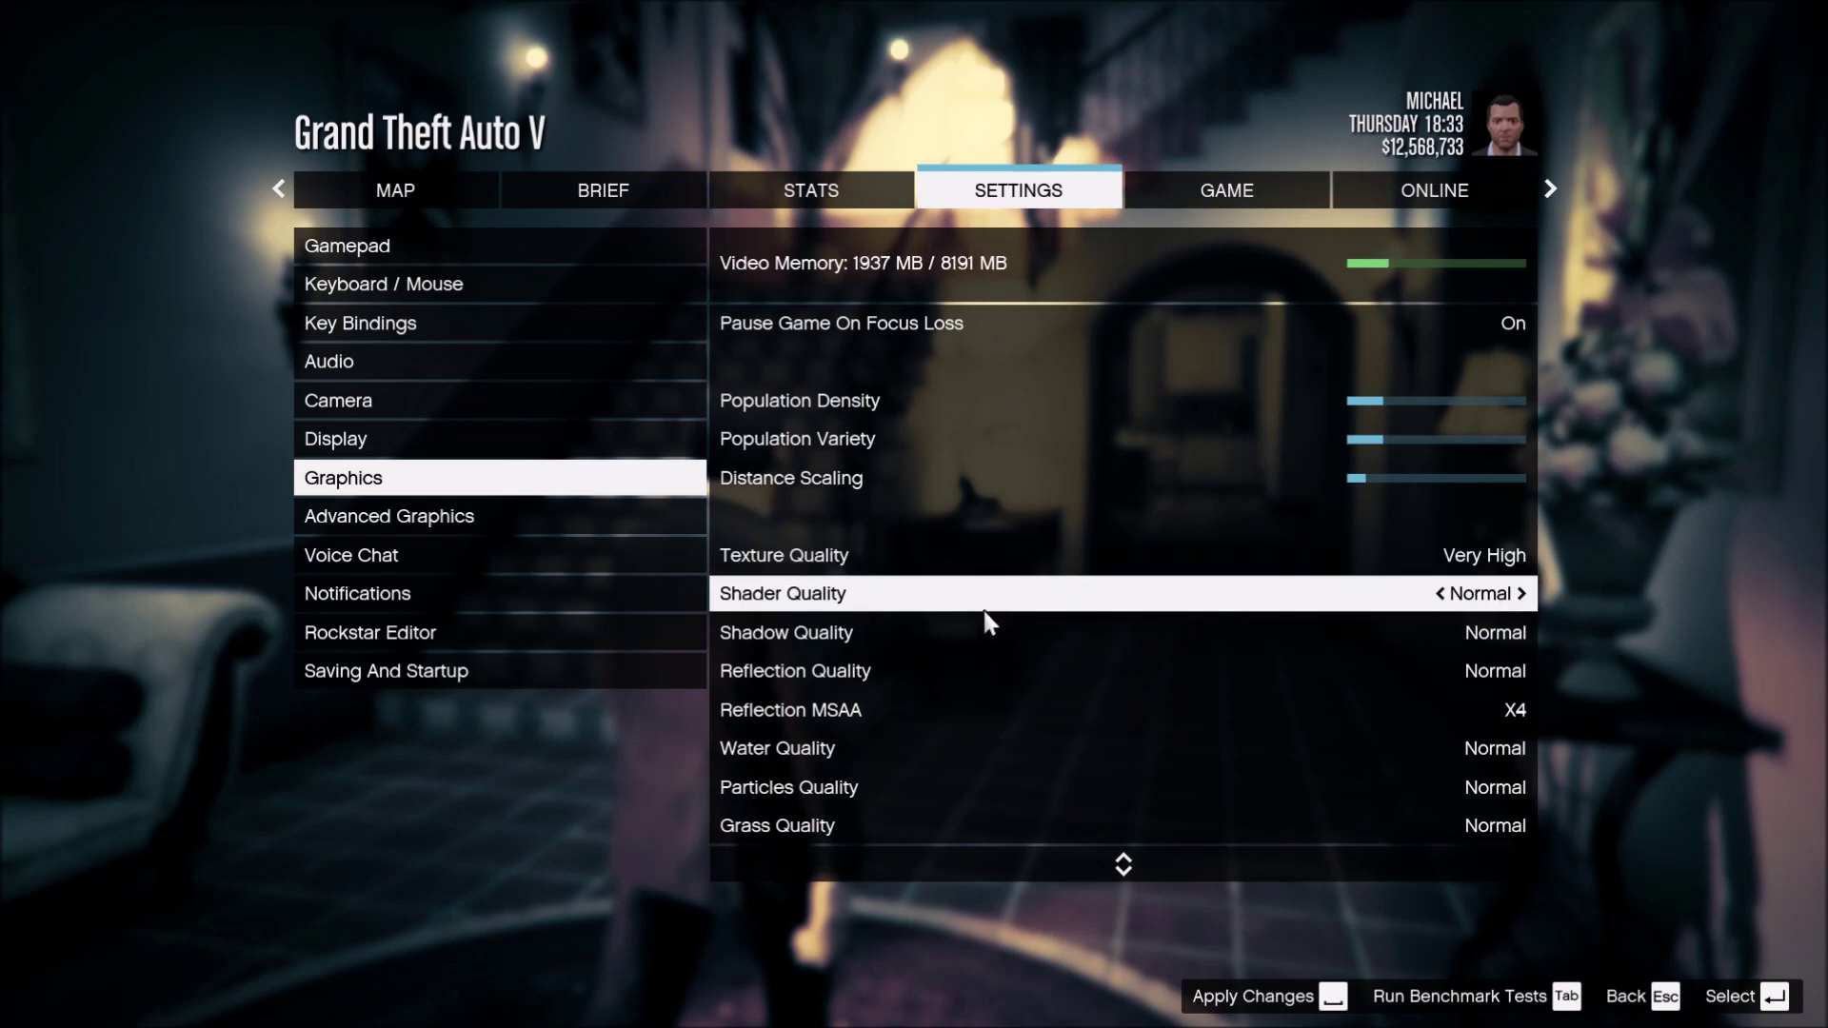
{"action": "left_click", "coordinate": [981, 634]}
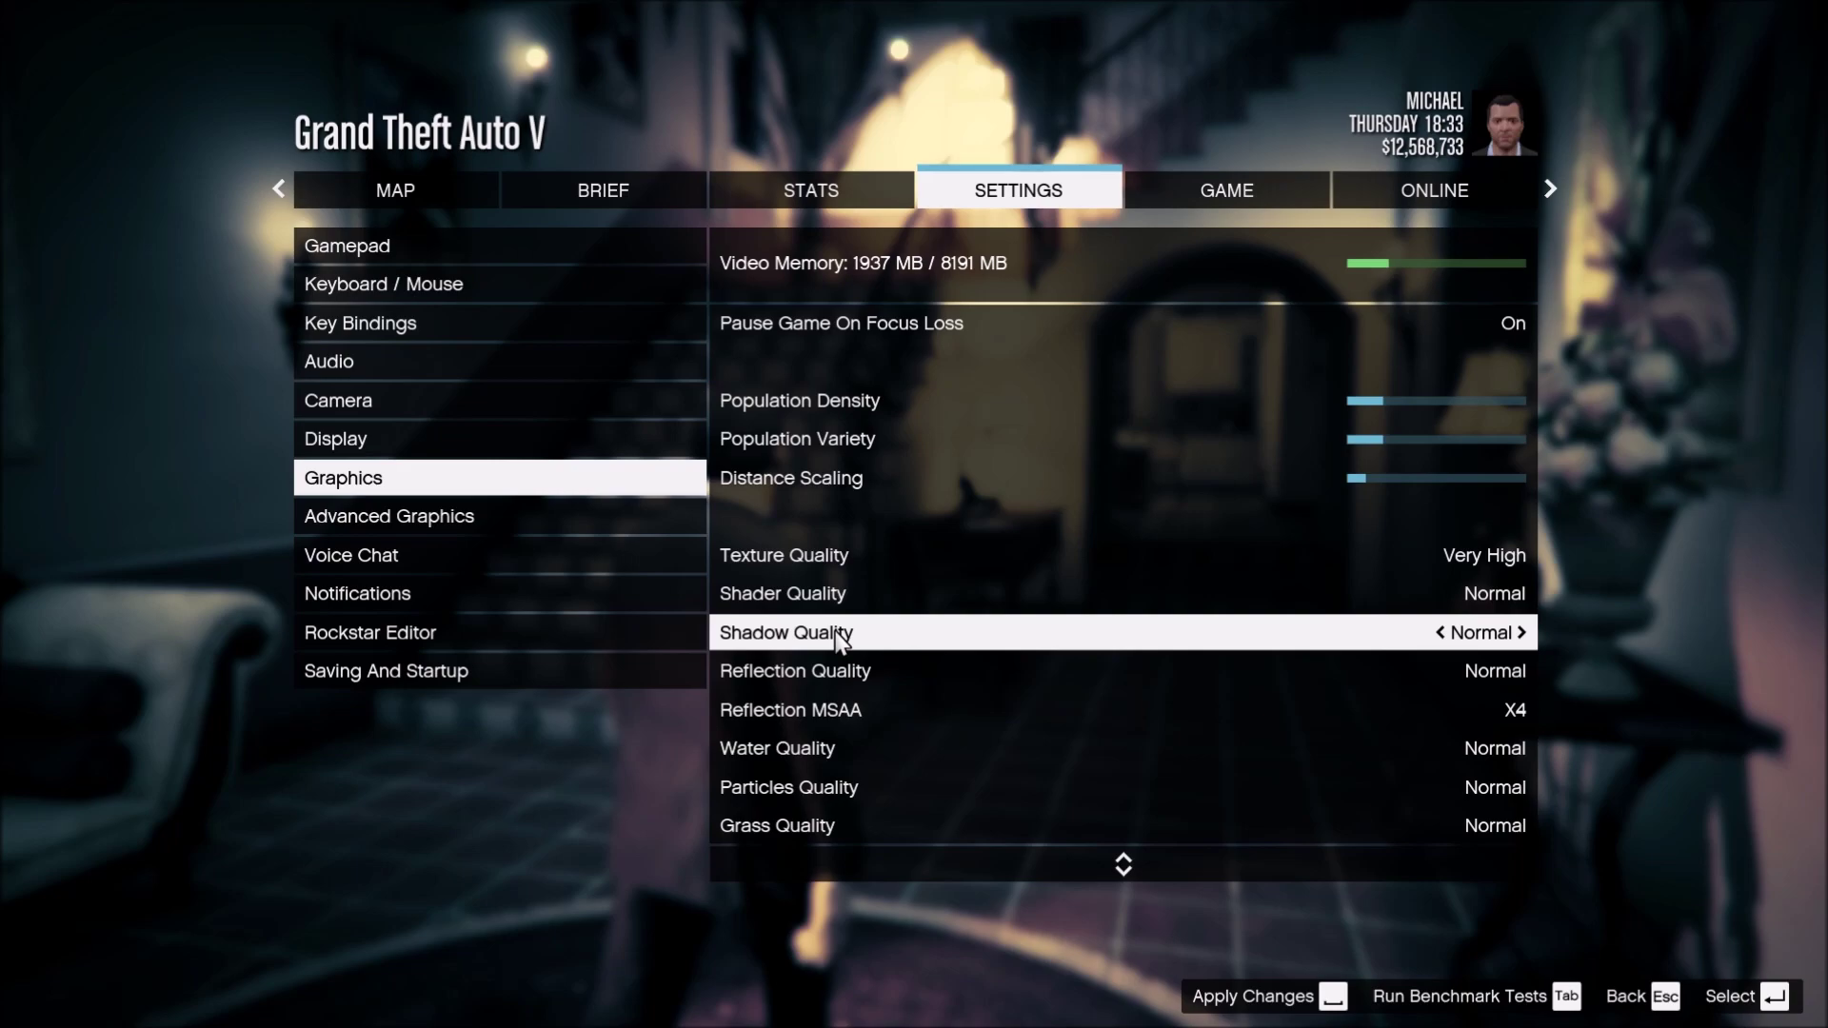
{"action": "left_click", "coordinate": [809, 678]}
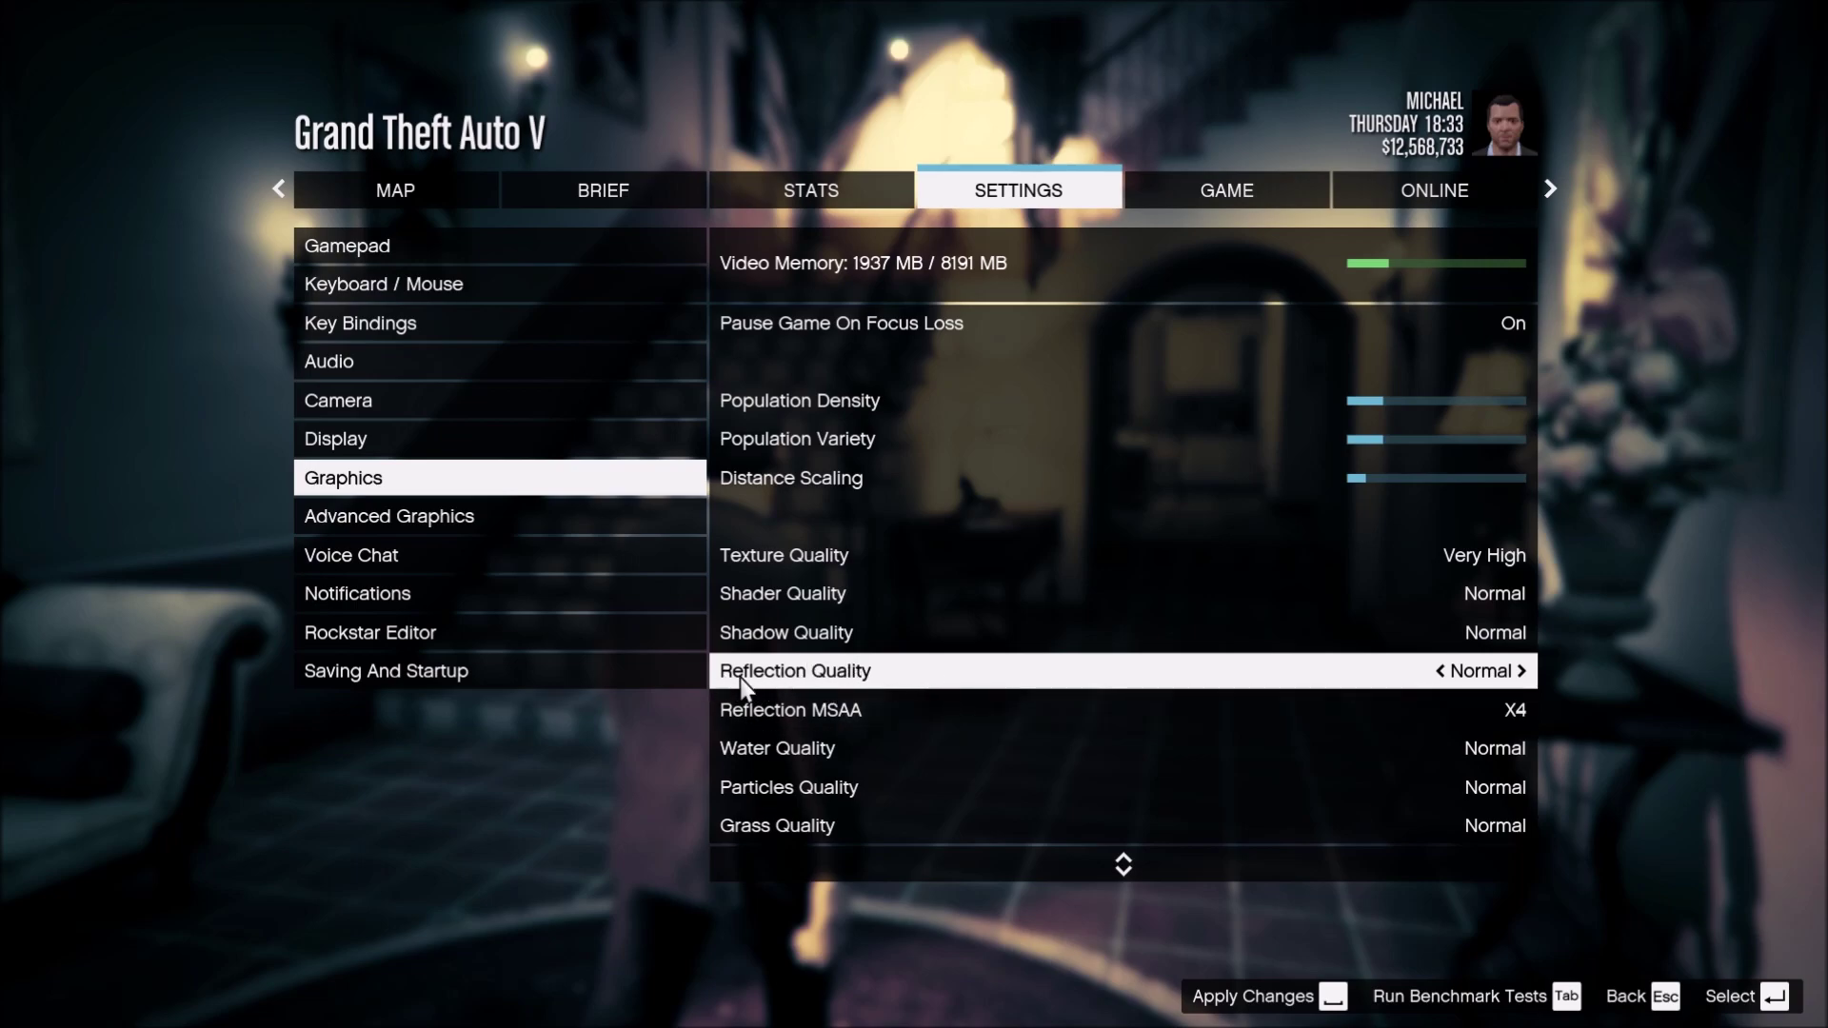
Turn Reflection MSAA from X4 to Off, then review Water, Particles and Grass quality
{"action": "left_click", "coordinate": [792, 726]}
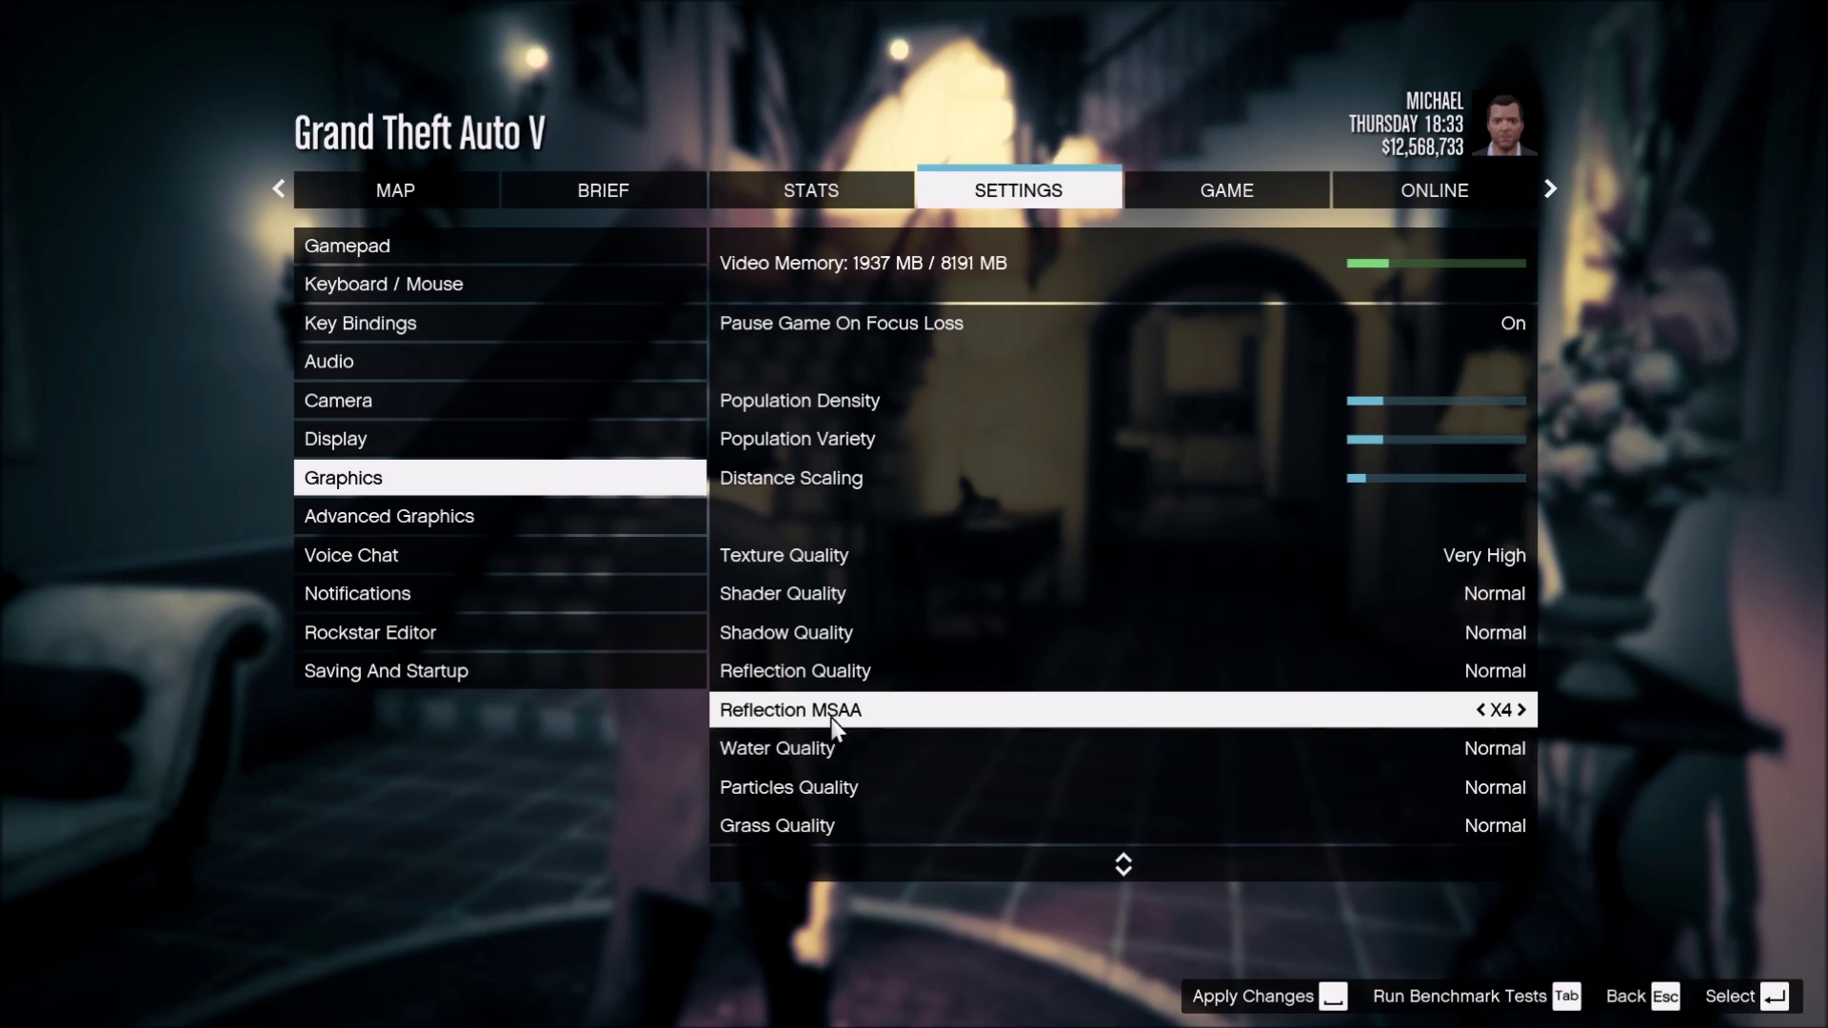
{"action": "left_click", "coordinate": [1479, 710]}
{"action": "left_click", "coordinate": [1479, 711]}
{"action": "left_click", "coordinate": [786, 764]}
{"action": "scroll", "coordinate": [787, 762], "scroll_direction": "down", "scroll_amount": 4}
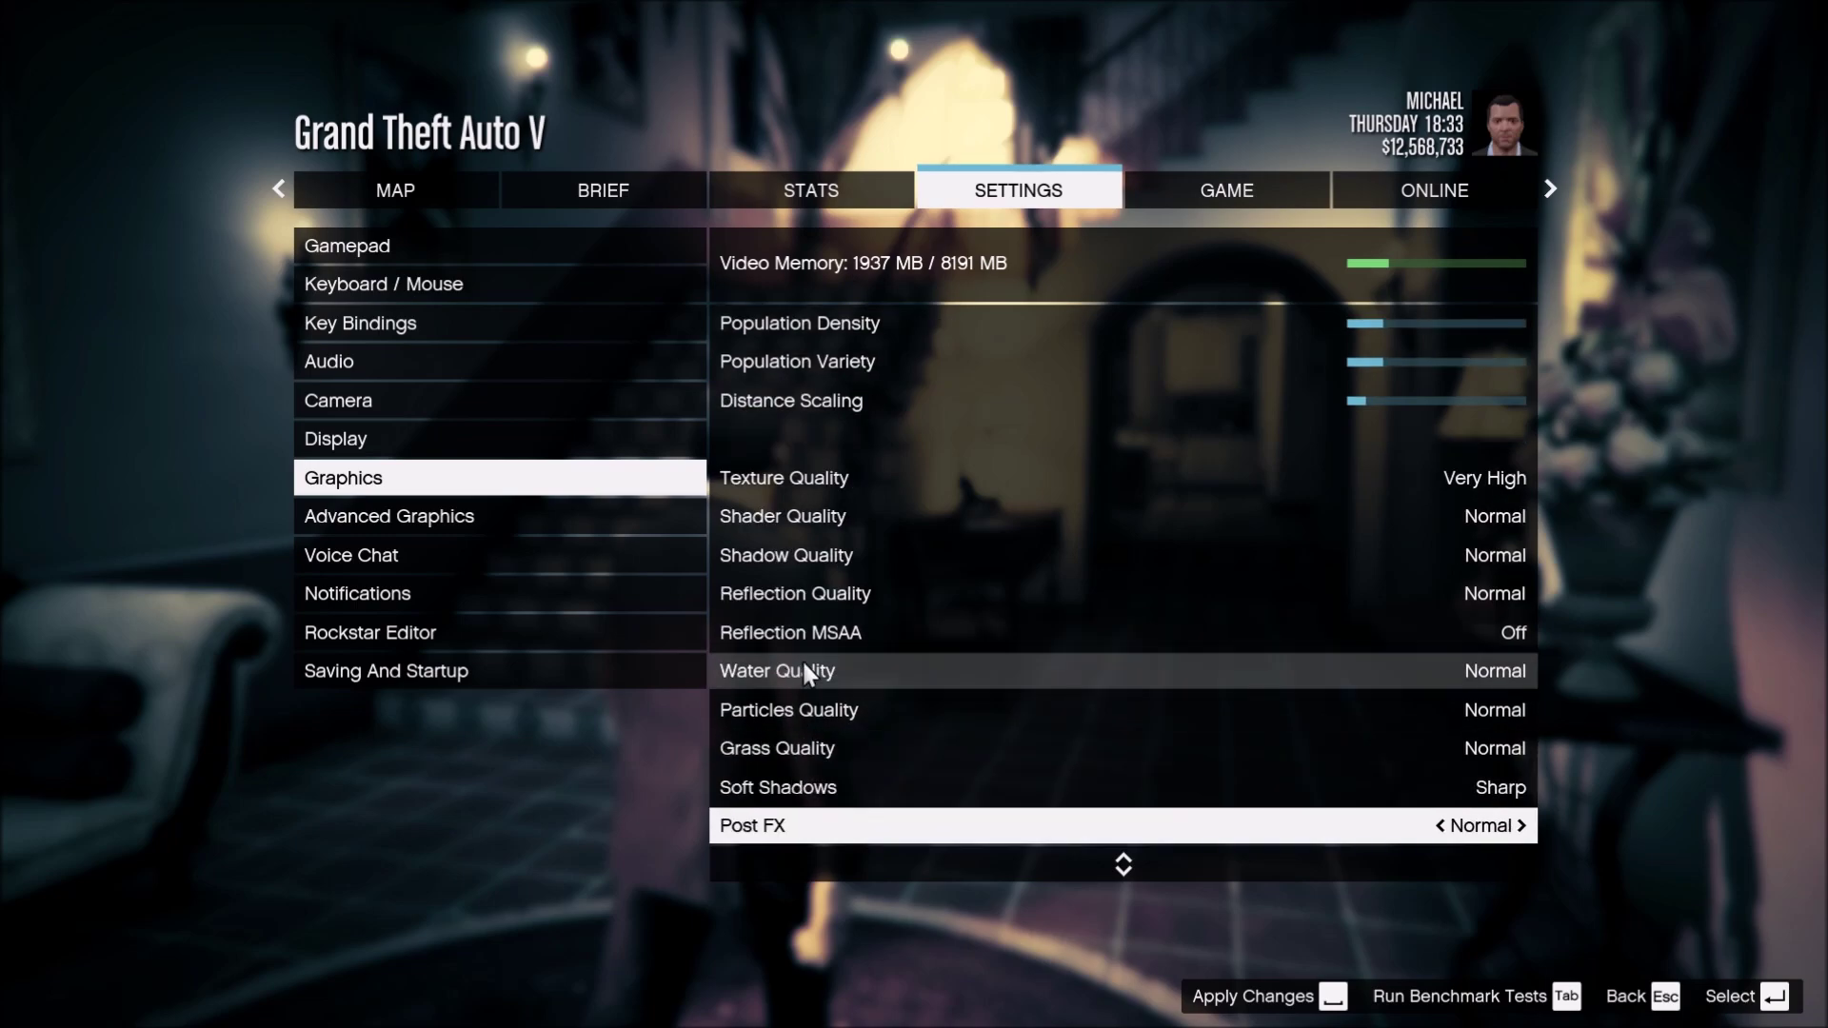
{"action": "left_click", "coordinate": [806, 669]}
{"action": "left_click", "coordinate": [943, 710]}
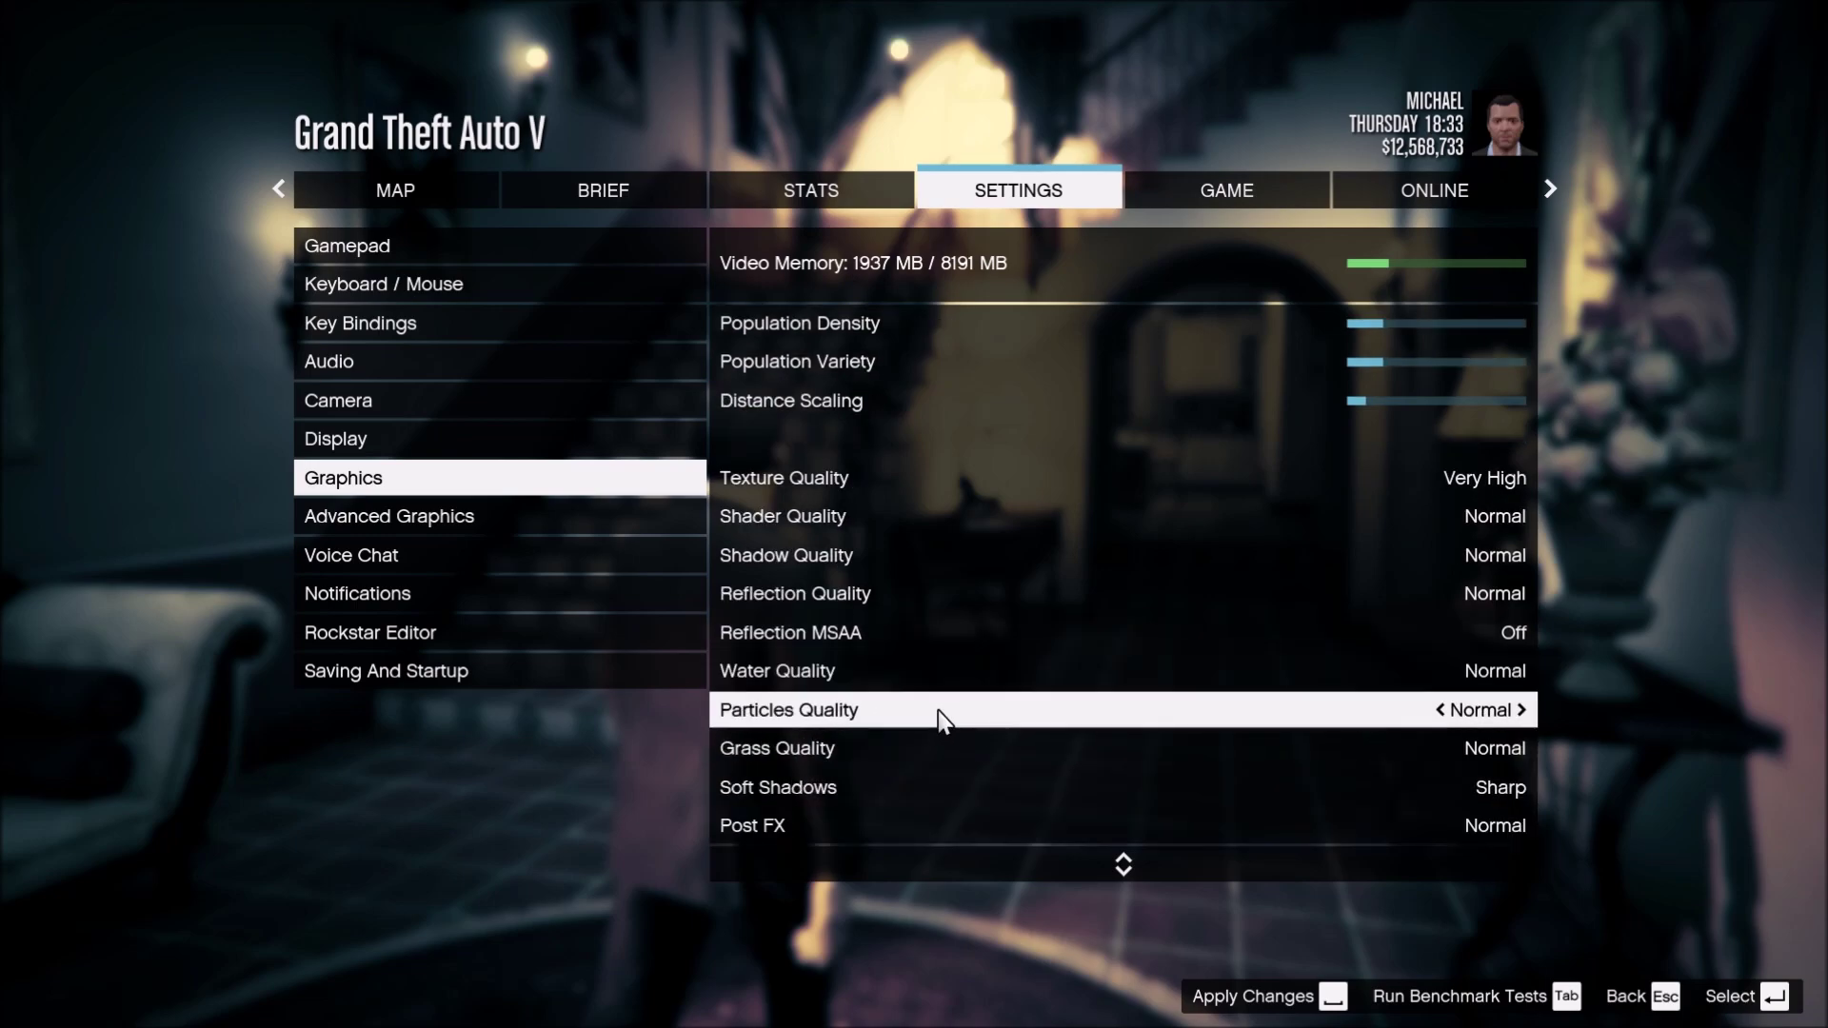
{"action": "left_click", "coordinate": [802, 747]}
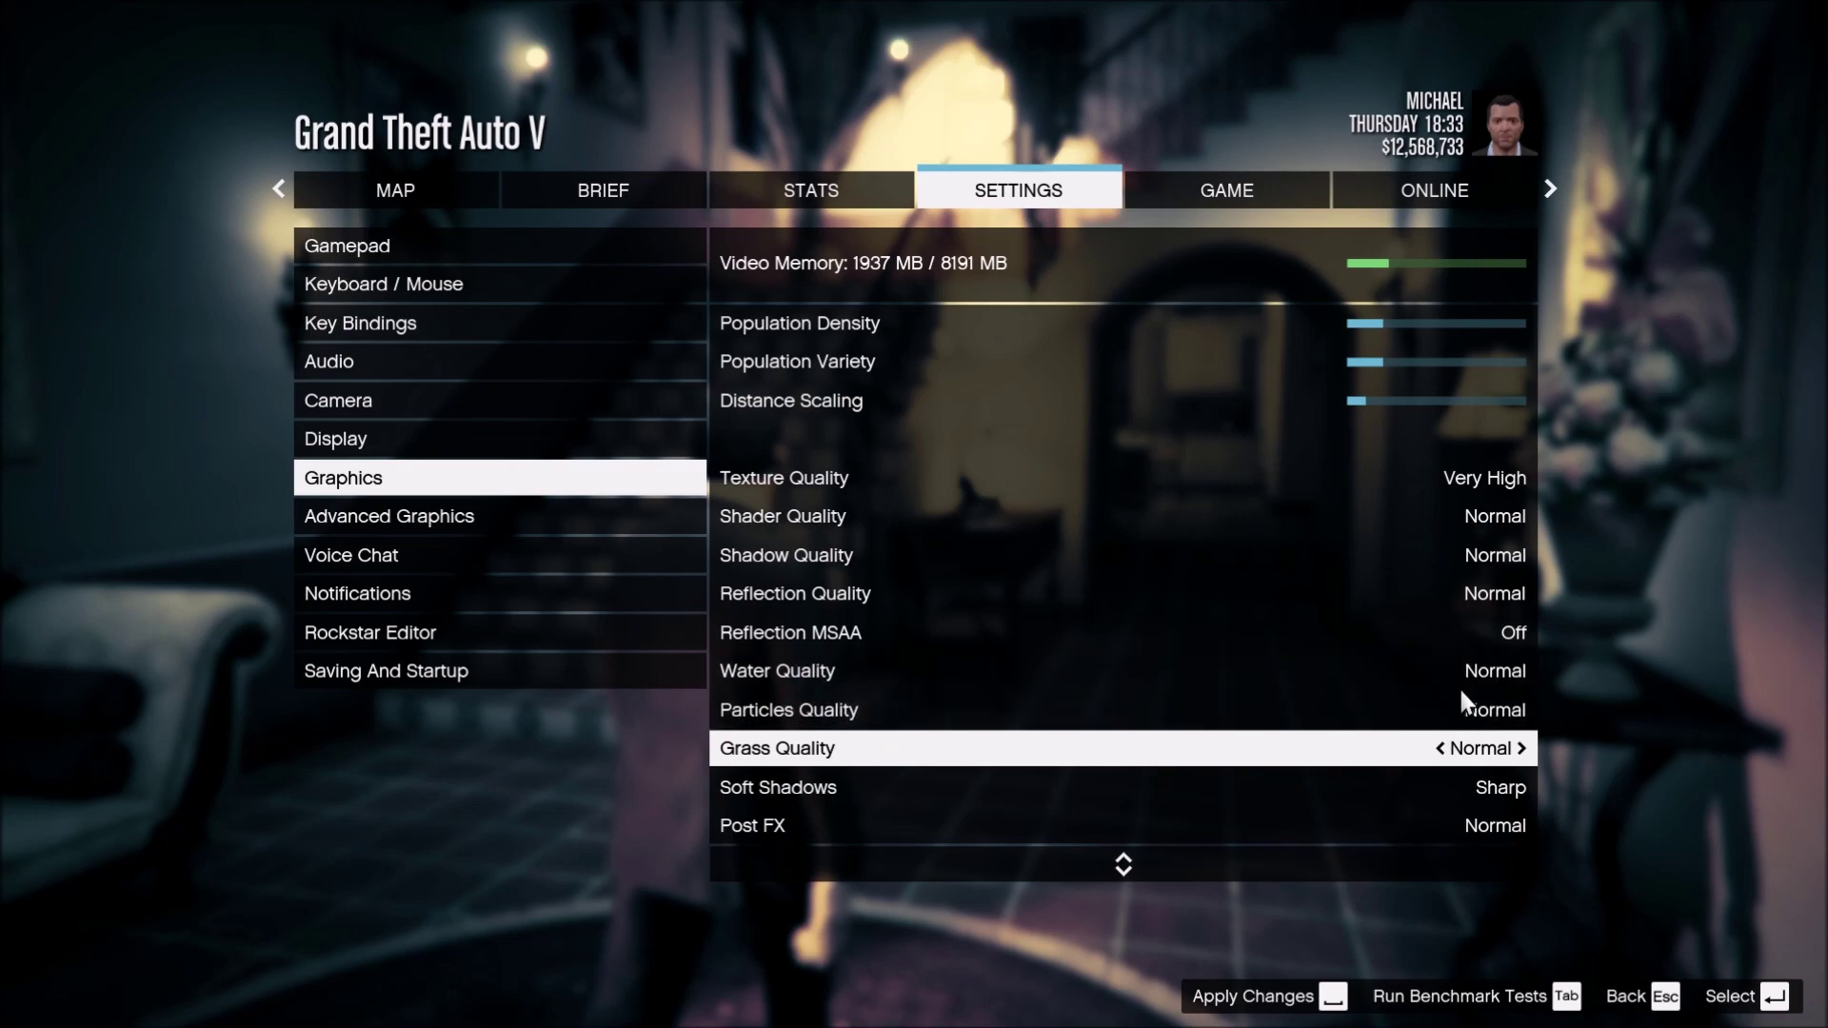
Review Soft Shadows, Post FX, Anisotropic Filtering X4, and Ambient Occlusion and Tessellation Off
{"action": "left_click", "coordinate": [847, 824]}
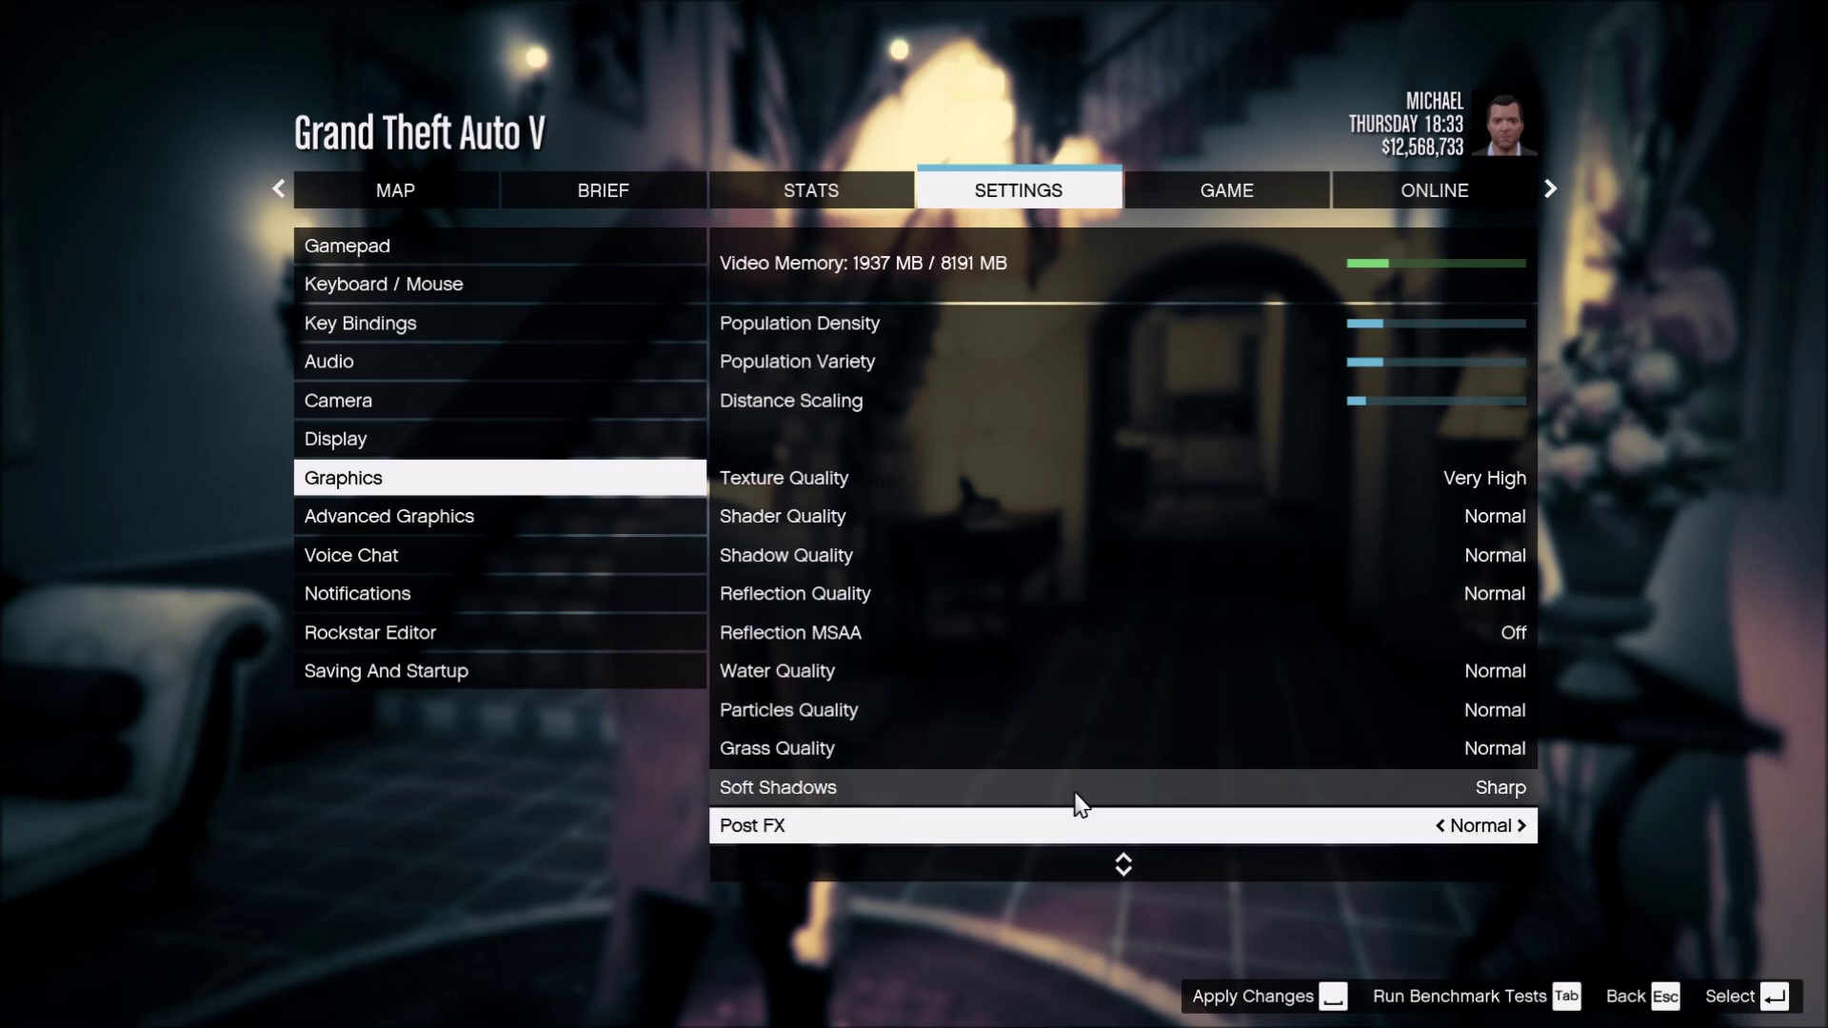
{"action": "scroll", "coordinate": [1071, 812], "scroll_direction": "down", "scroll_amount": 2}
{"action": "left_click", "coordinate": [767, 636]}
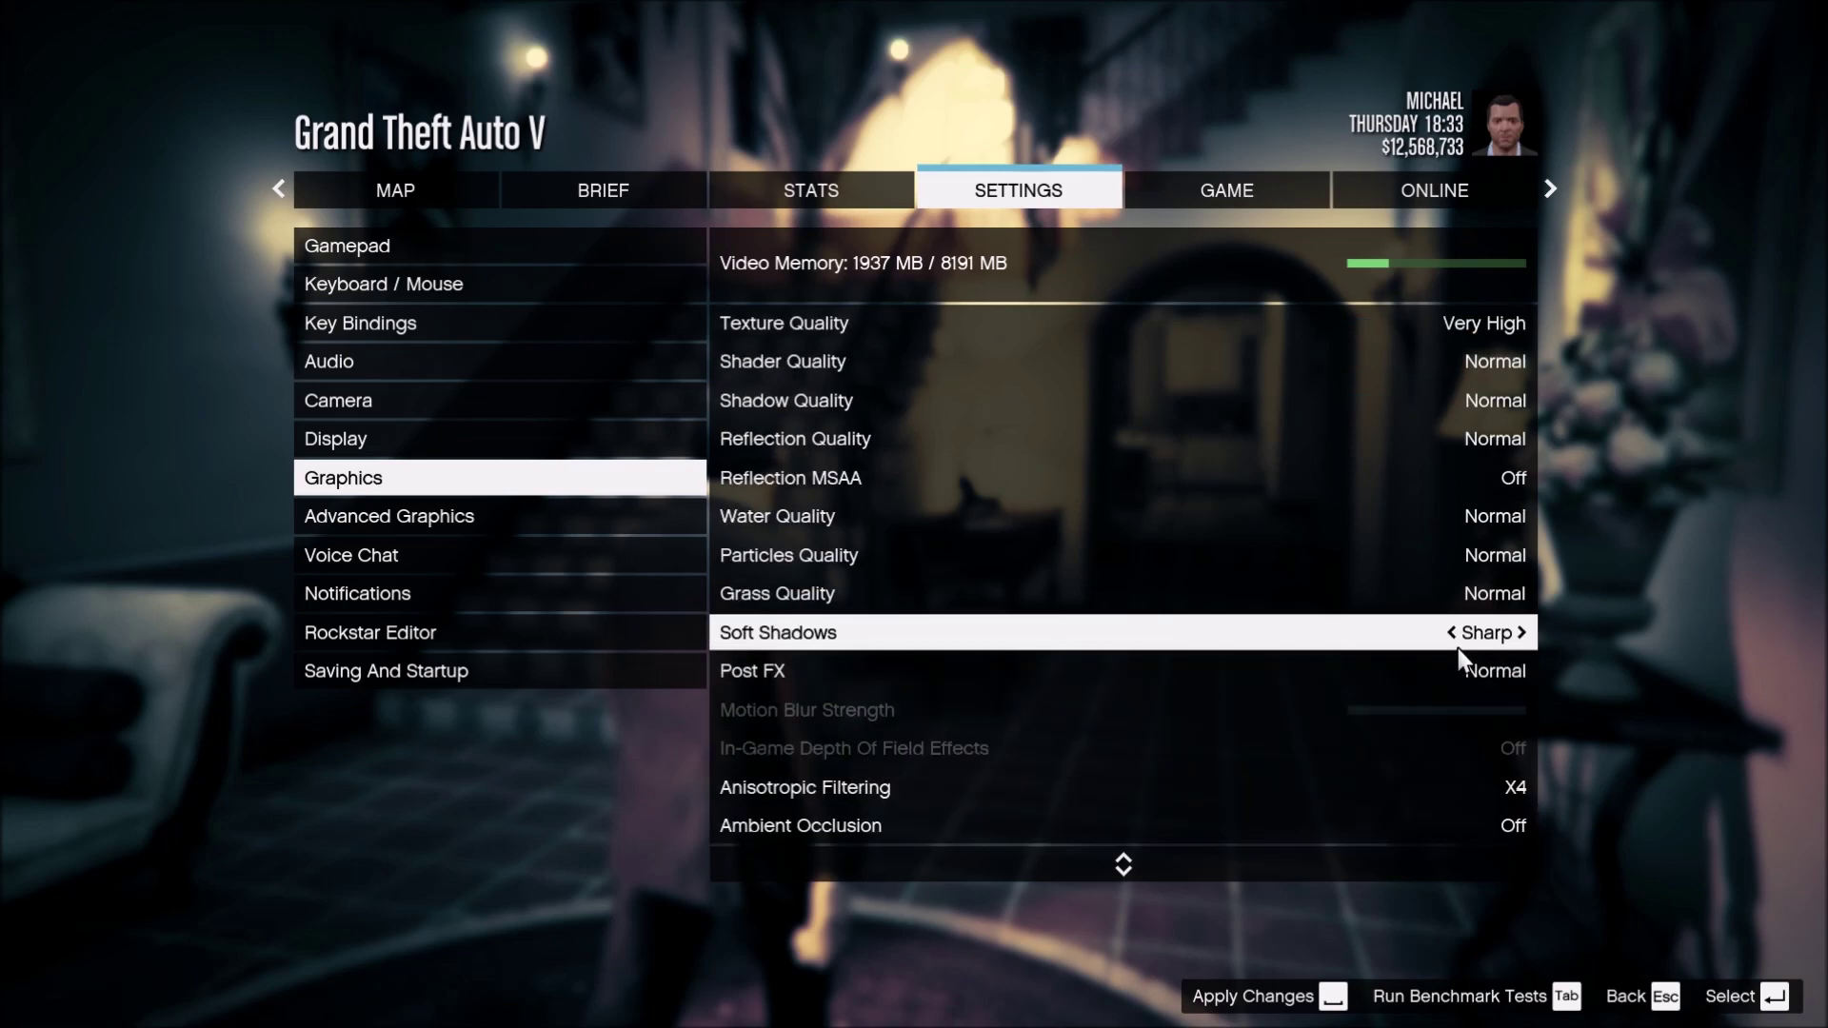
{"action": "left_click", "coordinate": [757, 678]}
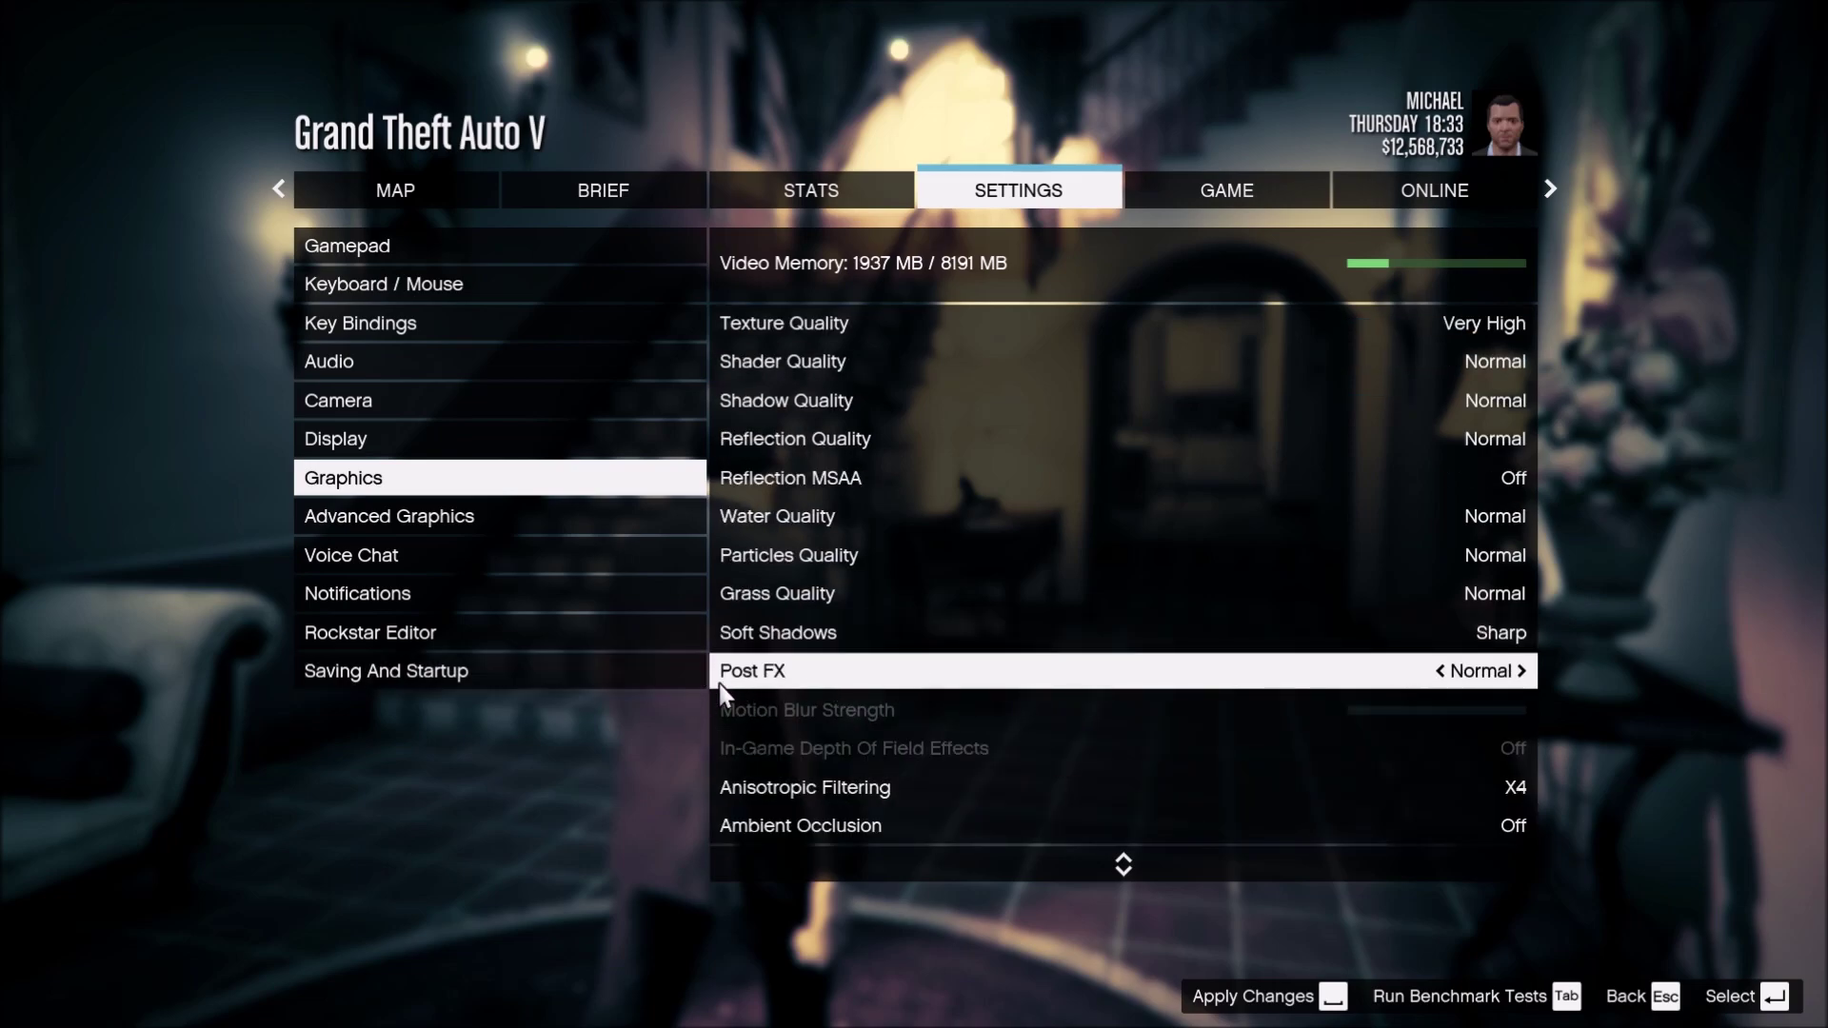
{"action": "scroll", "coordinate": [979, 724], "scroll_direction": "down", "scroll_amount": 5}
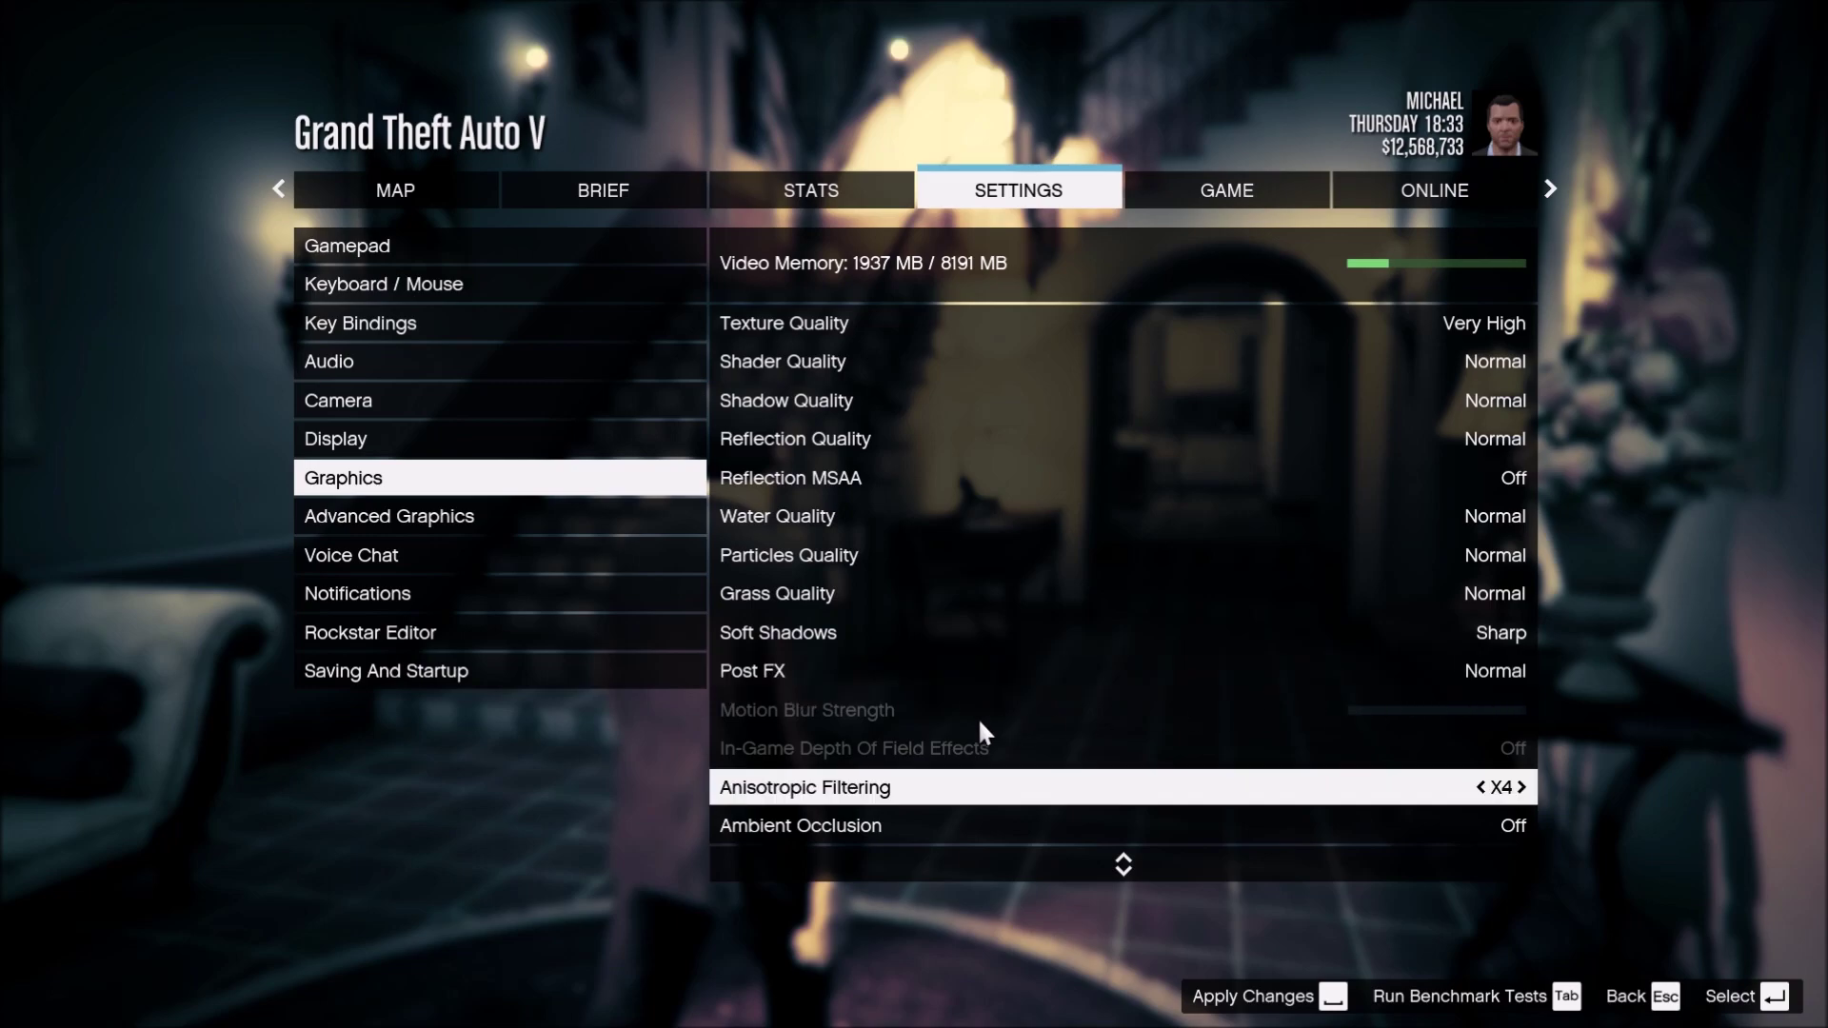
{"action": "scroll", "coordinate": [900, 719], "scroll_direction": "up", "scroll_amount": 1}
{"action": "left_click", "coordinate": [861, 670]}
{"action": "scroll", "coordinate": [838, 671], "scroll_direction": "up", "scroll_amount": 1}
{"action": "scroll", "coordinate": [828, 670], "scroll_direction": "down", "scroll_amount": 1}
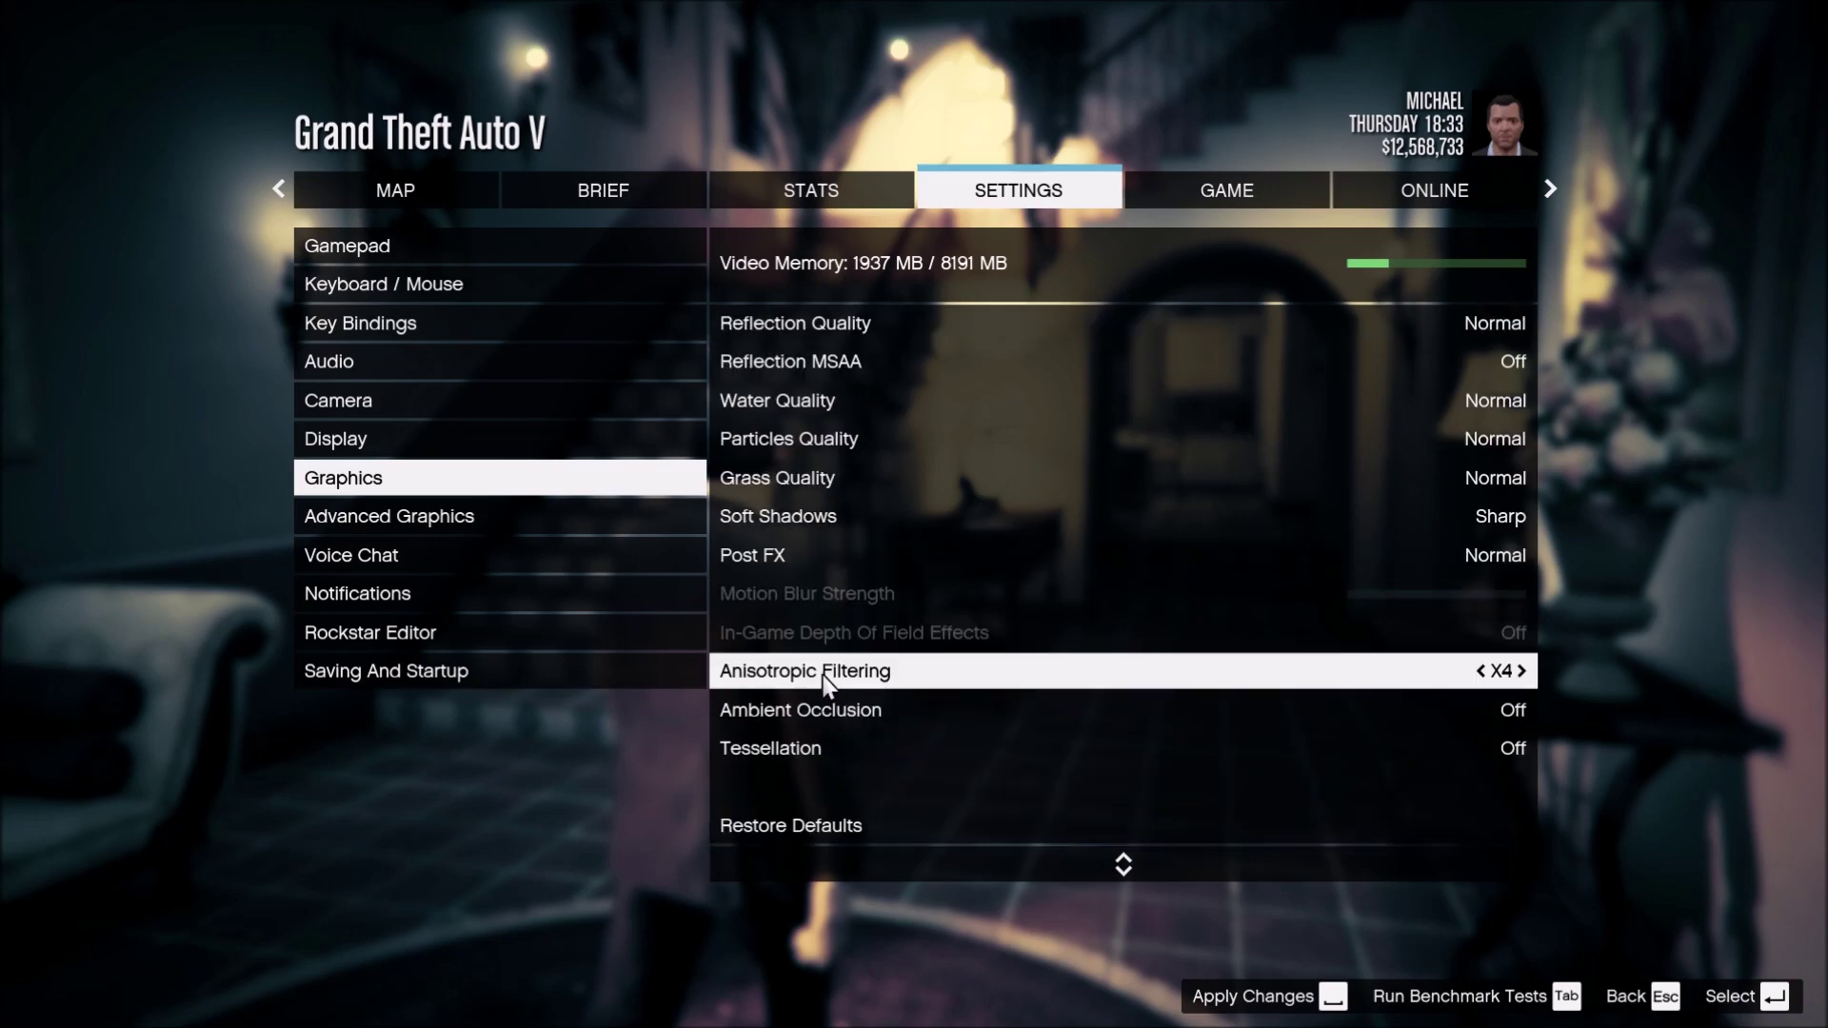
{"action": "left_click", "coordinate": [866, 718]}
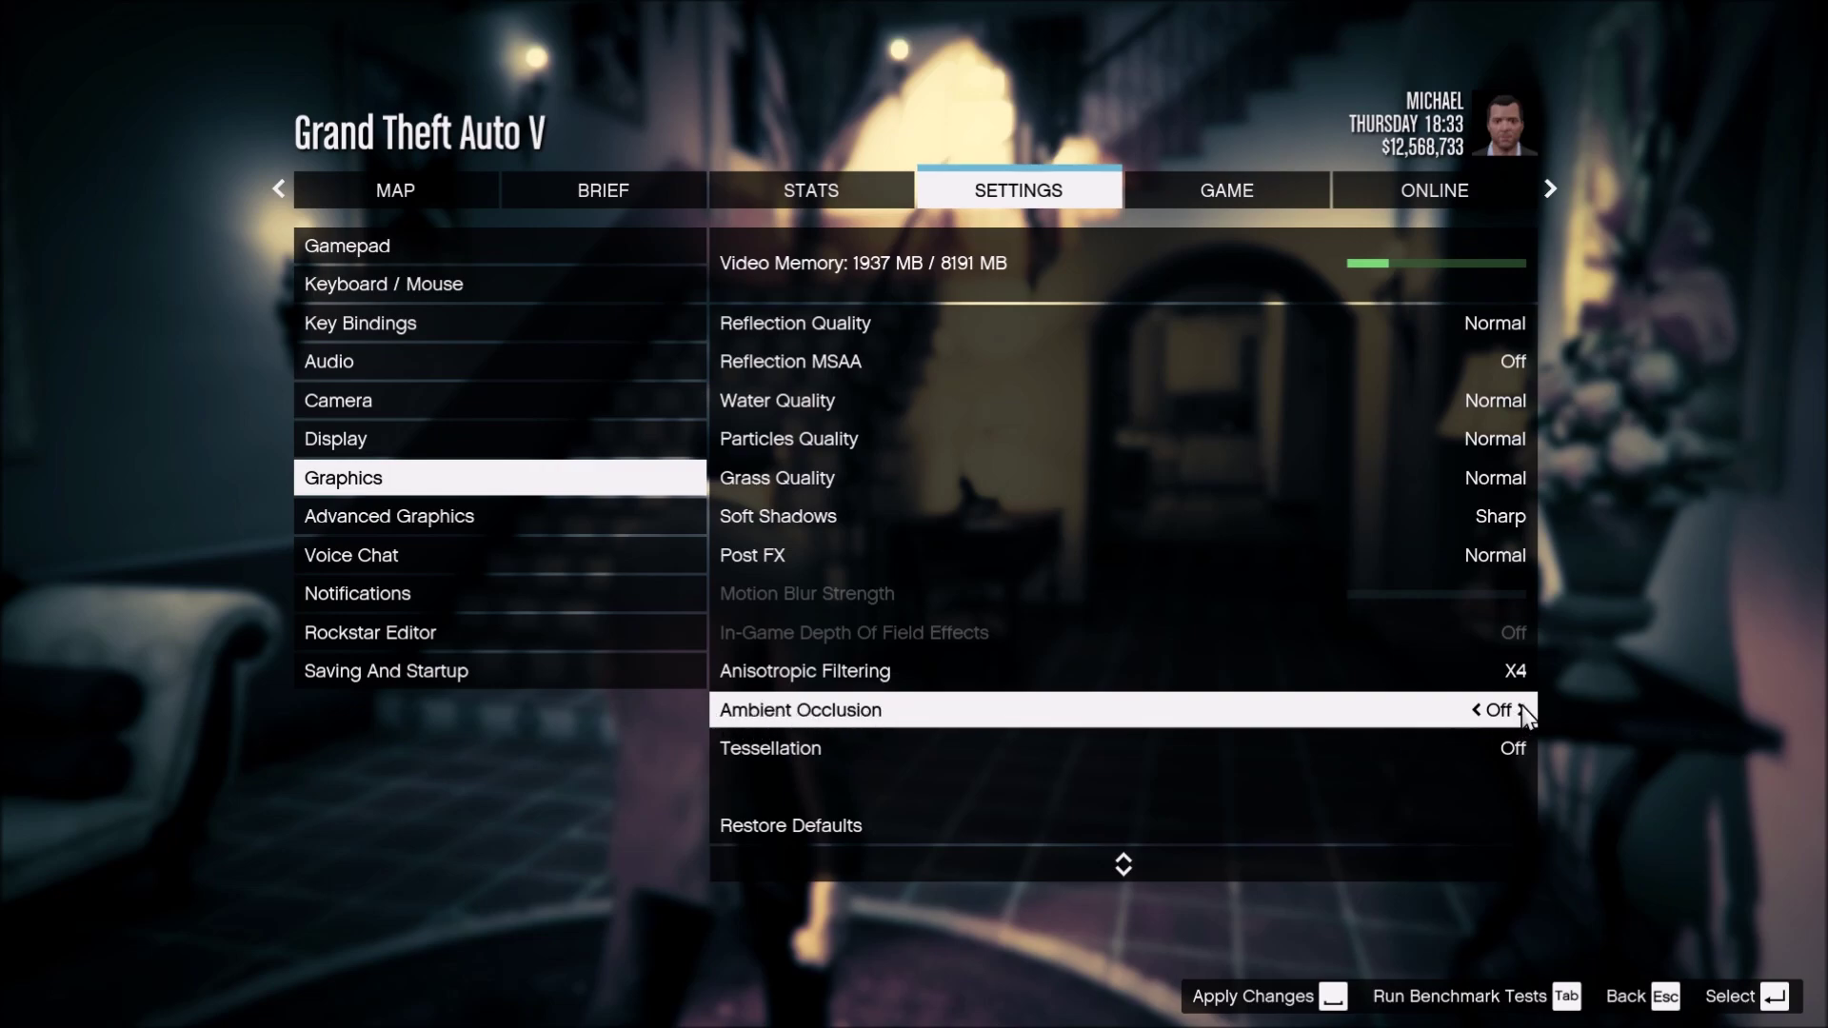
{"action": "left_click", "coordinate": [877, 751]}
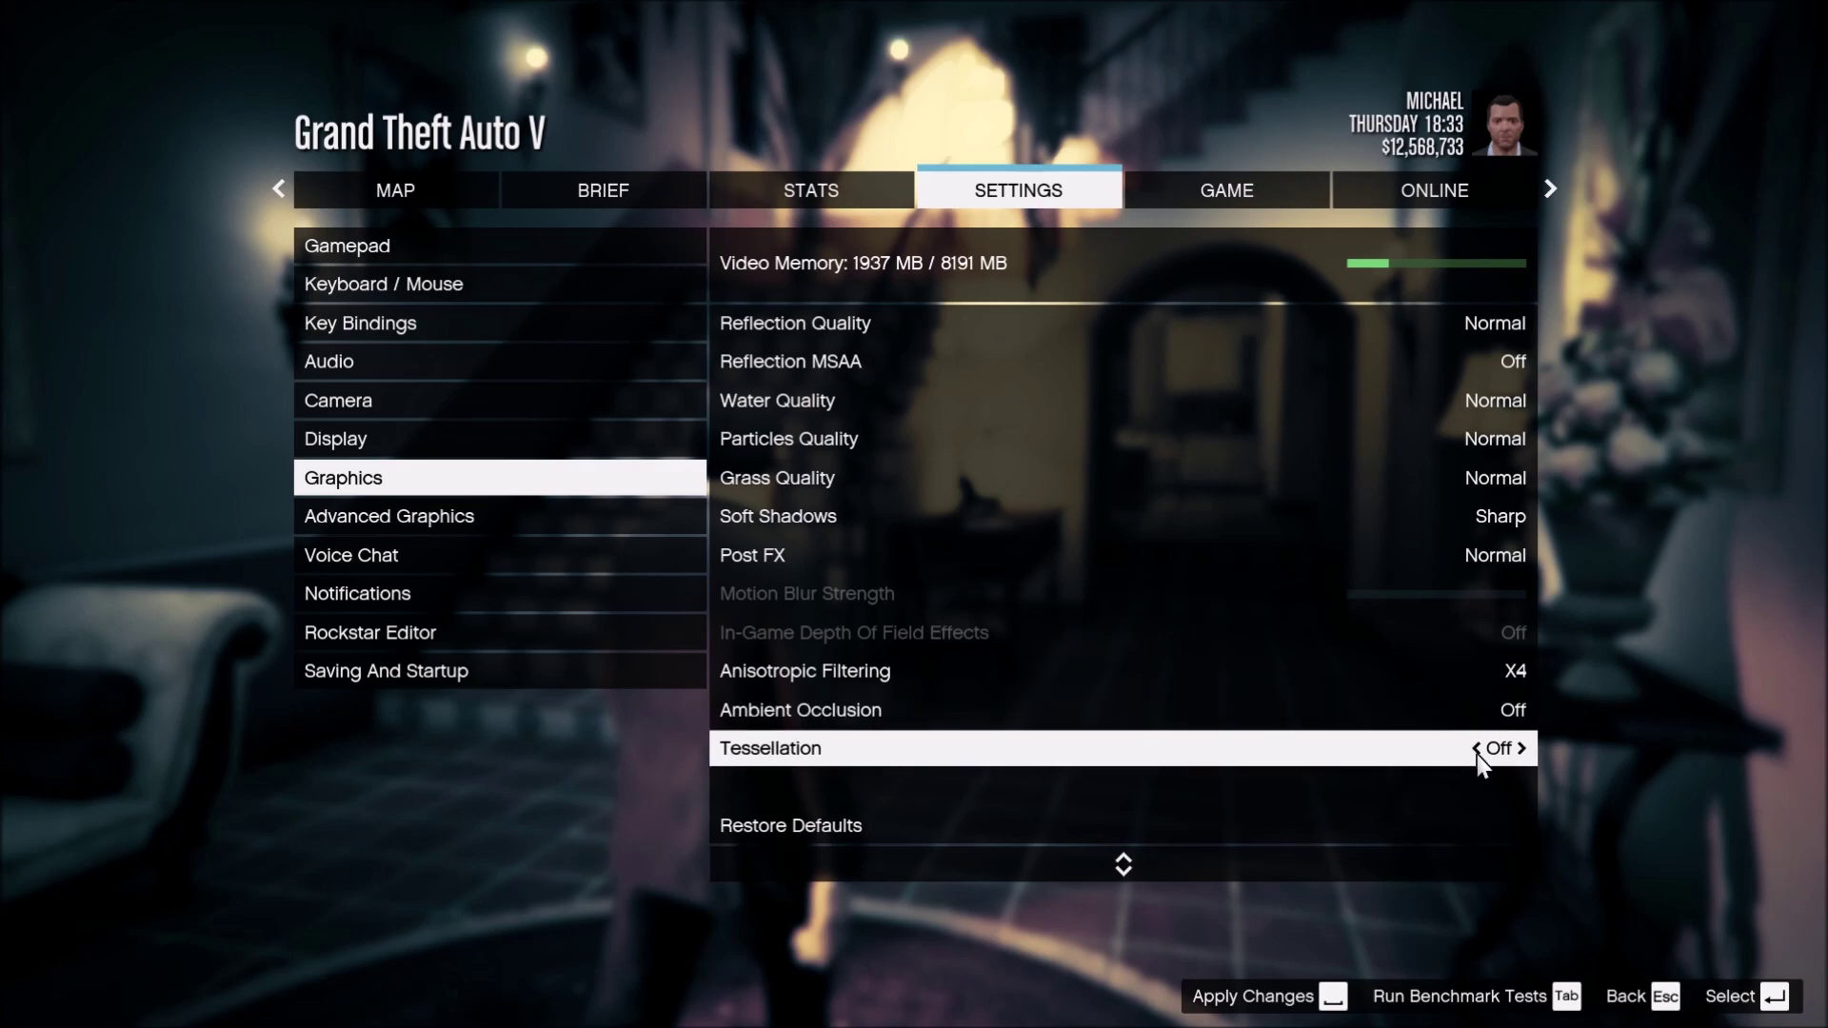